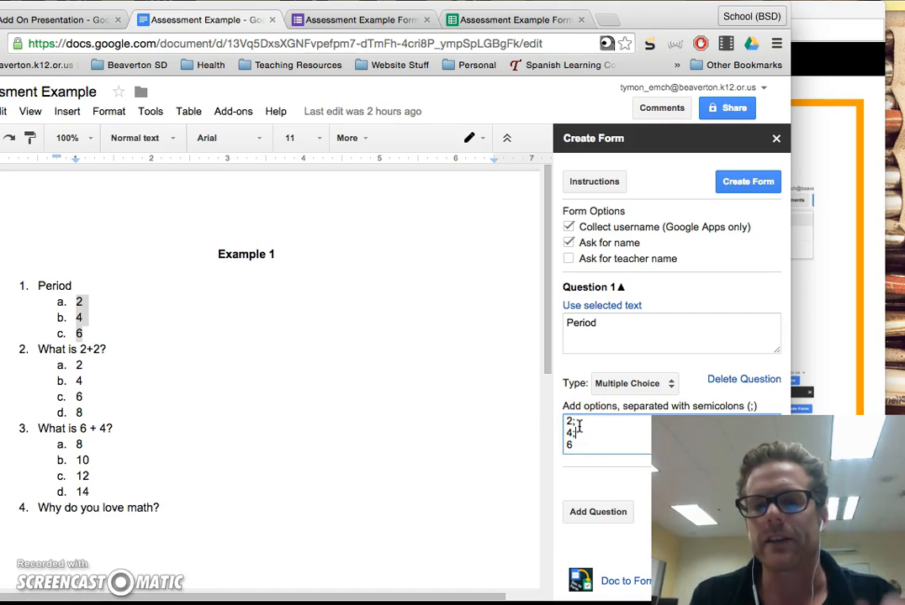
Step: Add question 2 with the document's text "What is 2+2?" and set its type to Multiple Choice
left_click(596, 512)
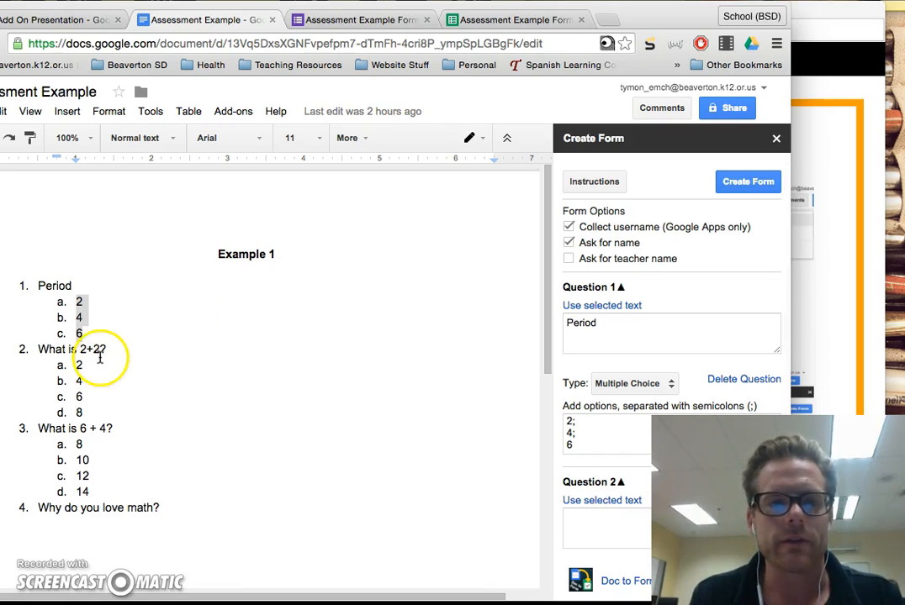
left_click_drag(110, 353, 39, 349)
left_click(607, 496)
scroll(607, 496, "down", 3)
left_click(618, 476)
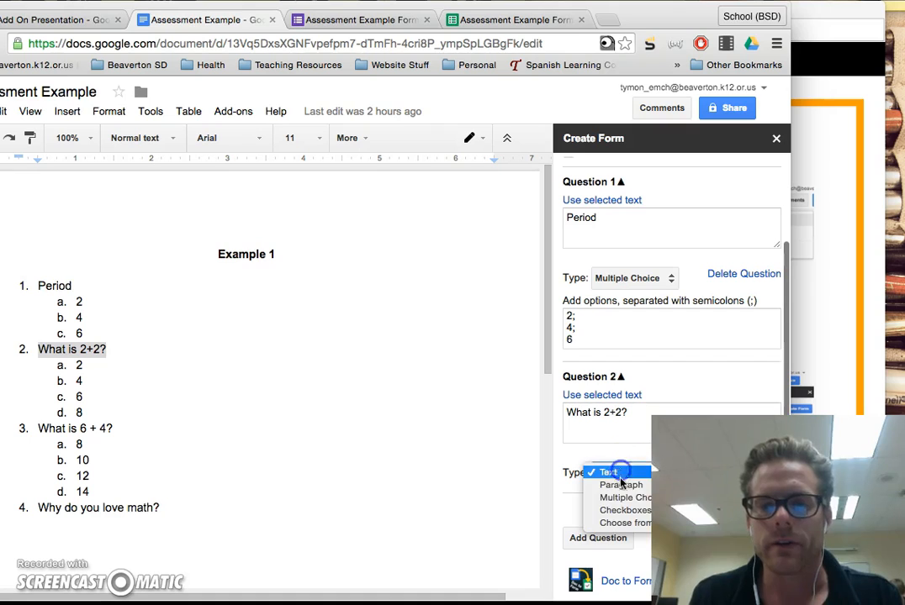
left_click(624, 502)
Step: Copy the document's answers 2, 4, 6 and 8 into question 2's options, separated by semicolons
left_click_drag(105, 418, 52, 367)
left_click(582, 520)
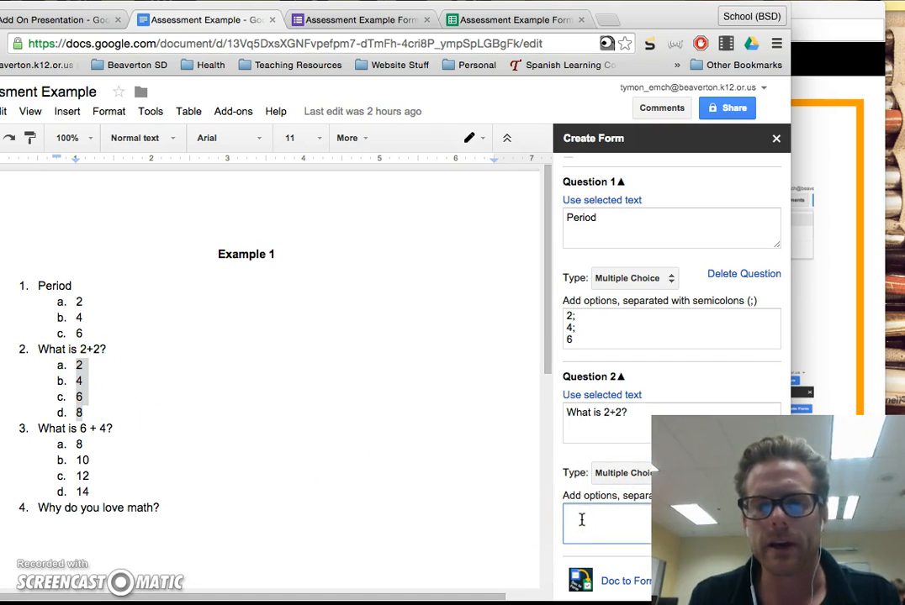
left_click(574, 529)
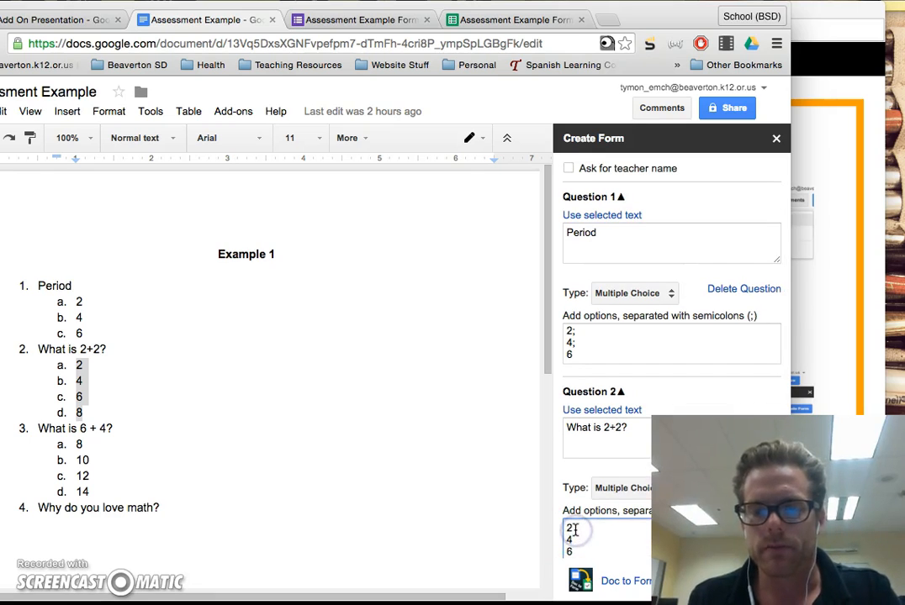
key("BackSpace")
scroll(622, 496, "down", 2)
Step: Add question 3 with the document's text "What is 6 + 4?" and make it Multiple Choice
left_click(622, 530)
left_click(127, 478)
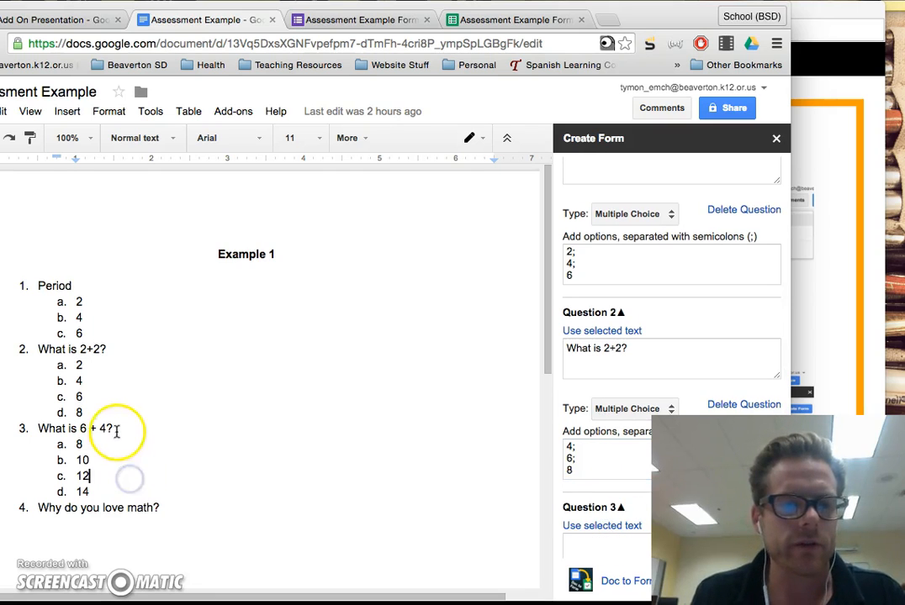
left_click_drag(116, 430, 39, 431)
left_click(623, 525)
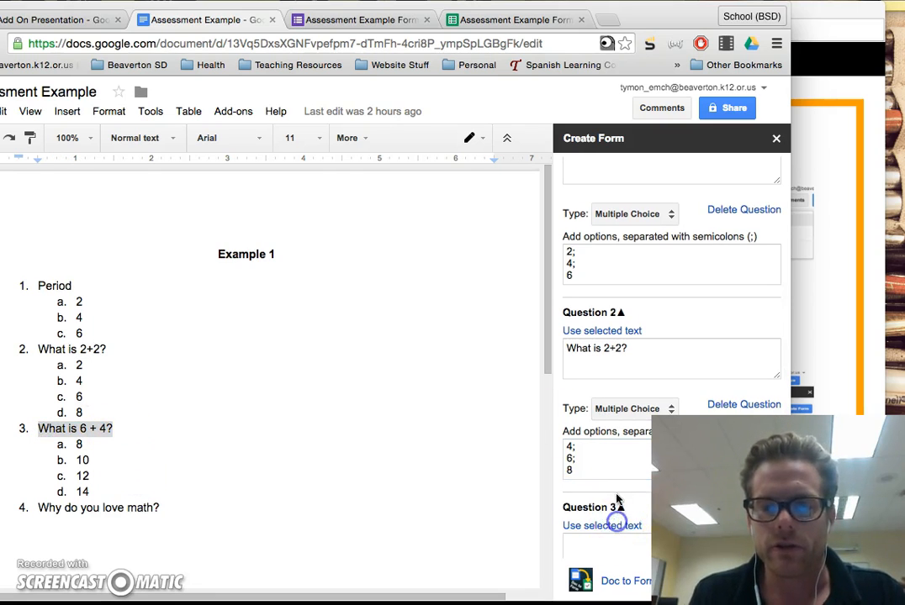
left_click(623, 481)
left_click(619, 487)
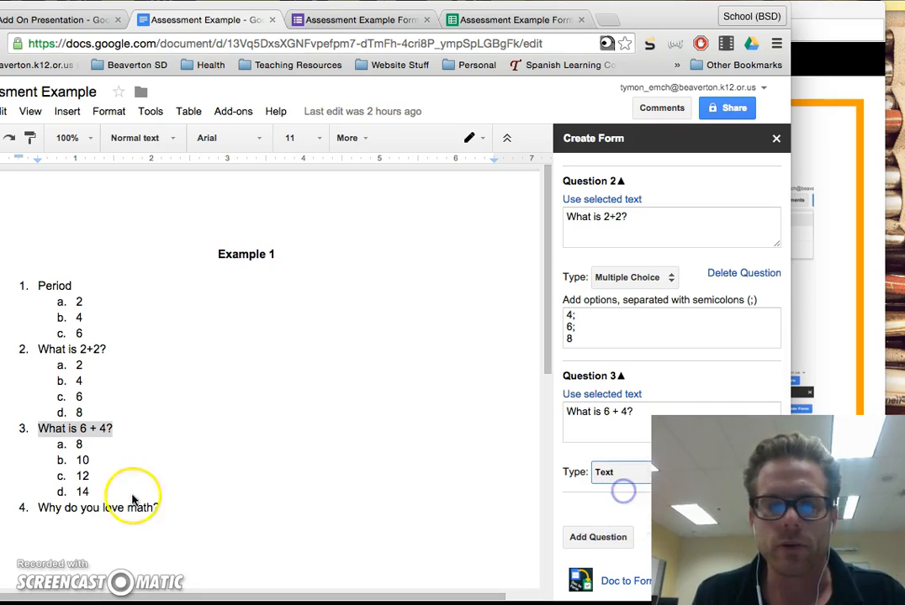
Step: Copy the document's answers 8, 10, 12 and 14 into question 3's options, separated by semicolons
left_click(85, 482)
left_click_drag(89, 493, 71, 446)
key("ctrl+c")
left_click(584, 518)
key("ctrl+v")
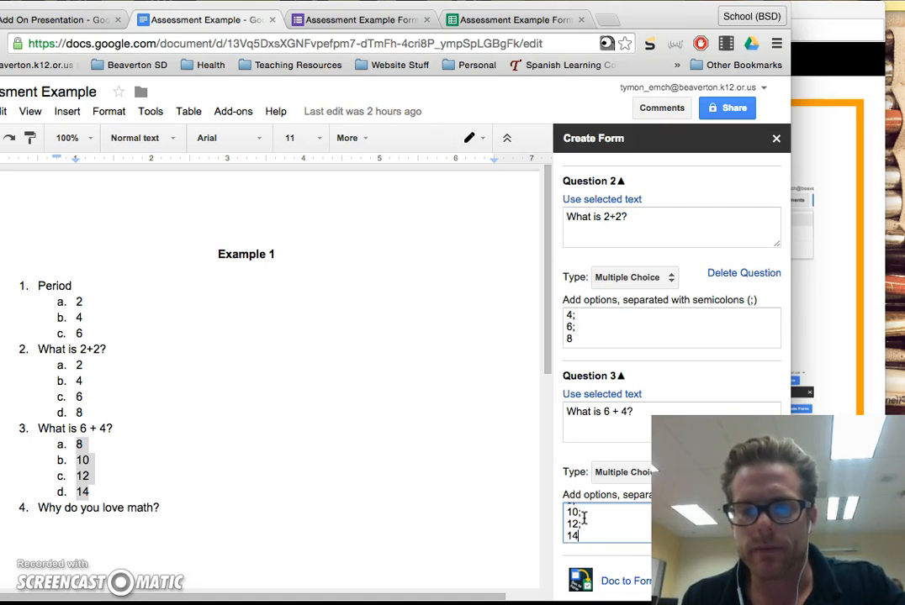
Step: Add question 4 with the document's text "Why do you love math?" as a Paragraph question and create the form
left_click_drag(192, 510, 49, 515)
left_click_drag(160, 510, 41, 512)
scroll(638, 371, "down", 2)
left_click(579, 538)
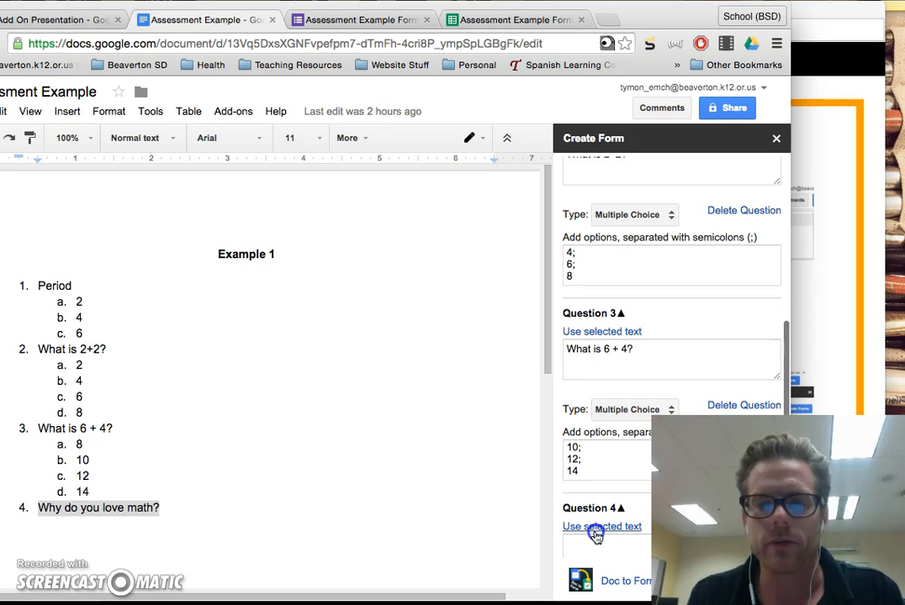
left_click(595, 528)
scroll(622, 418, "down", 2)
left_click(620, 472)
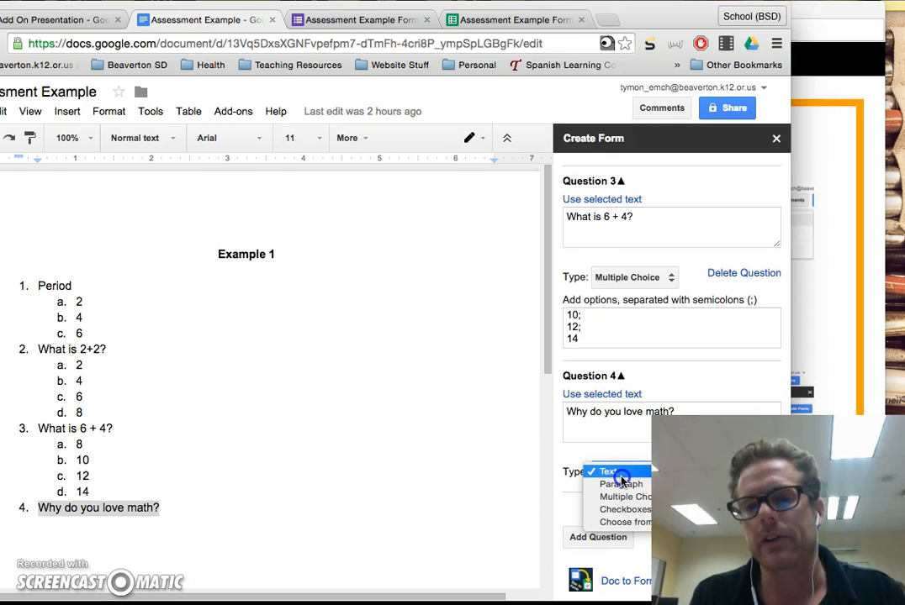
left_click(622, 484)
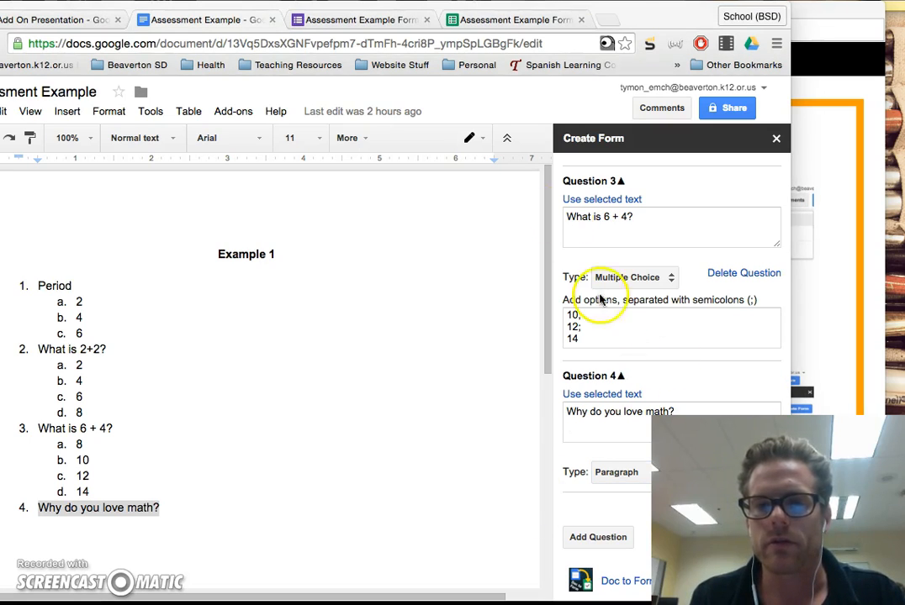
left_click_drag(645, 10, 764, 15)
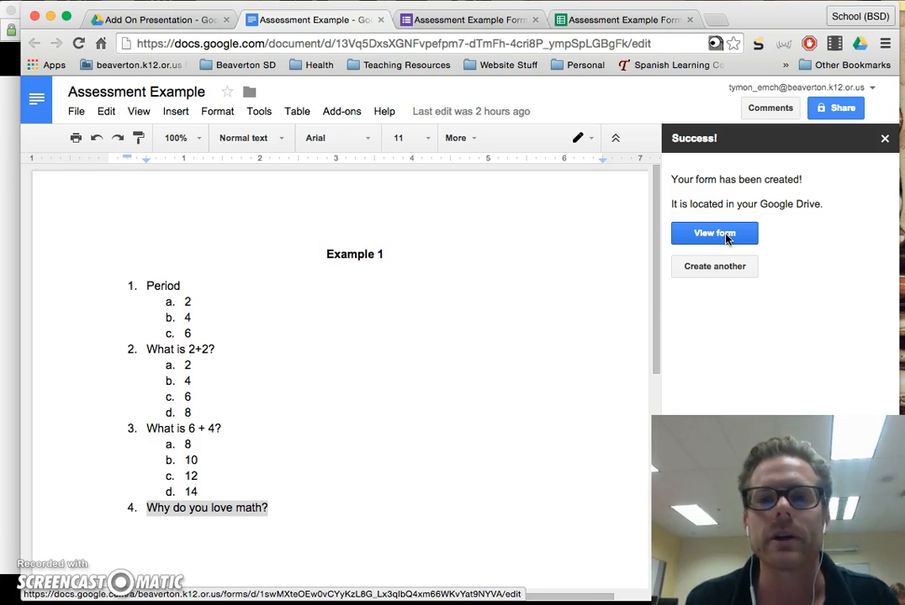
Step: Switch to the already open Assessment Example Form editor and review its questions from Period to "Why do you love math?"
left_click(481, 19)
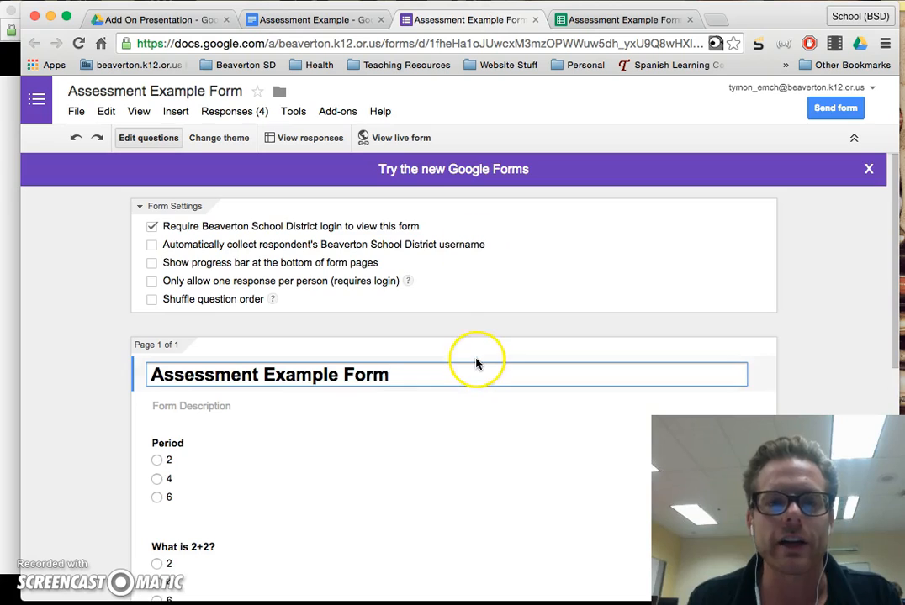
scroll(477, 361, "down", 3)
scroll(403, 356, "down", 6)
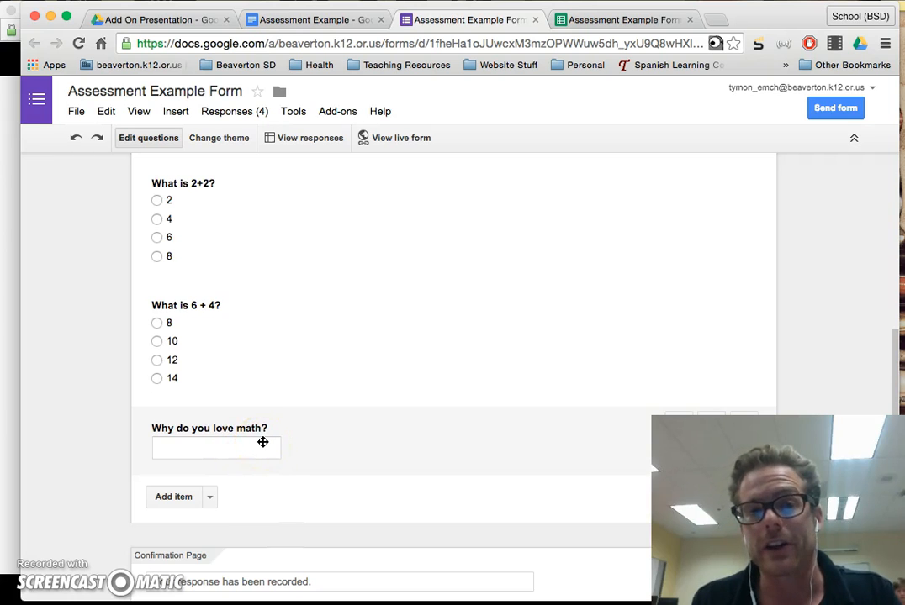
scroll(263, 441, "up", 6)
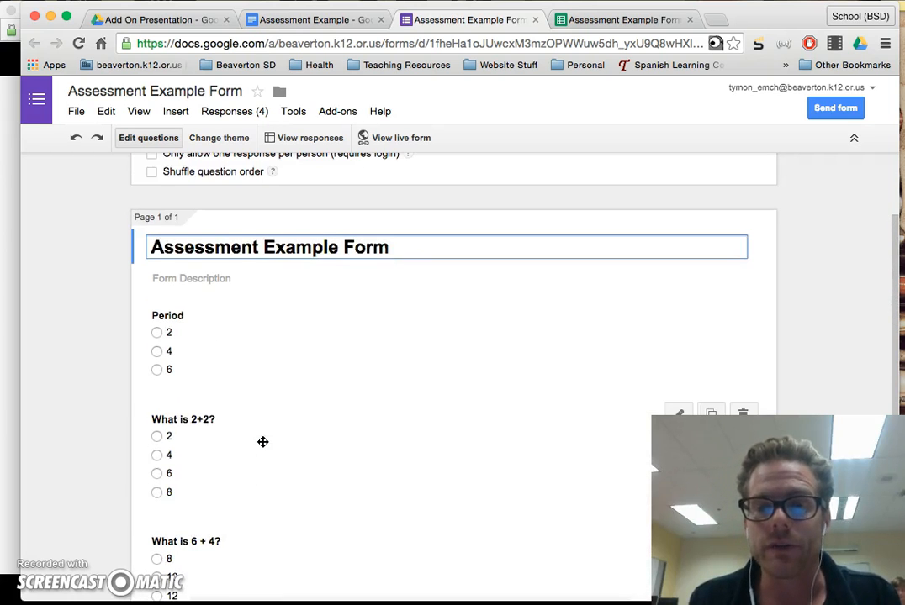
Step: Open the live form and submit a response with Period 2, answers 4 and 10, and "It just makes sense." as the reason
left_click(396, 137)
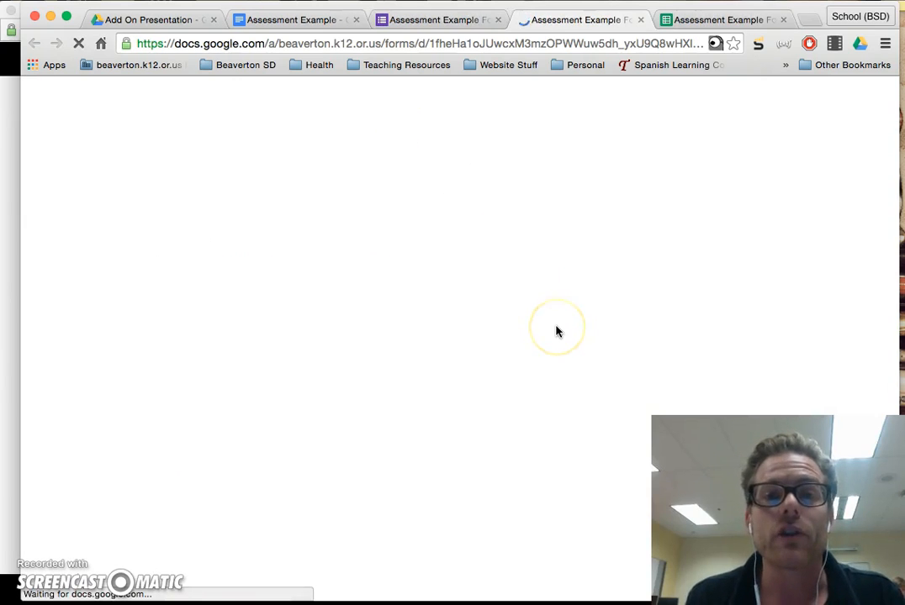
scroll(428, 263, "down", 3)
scroll(428, 262, "up", 3)
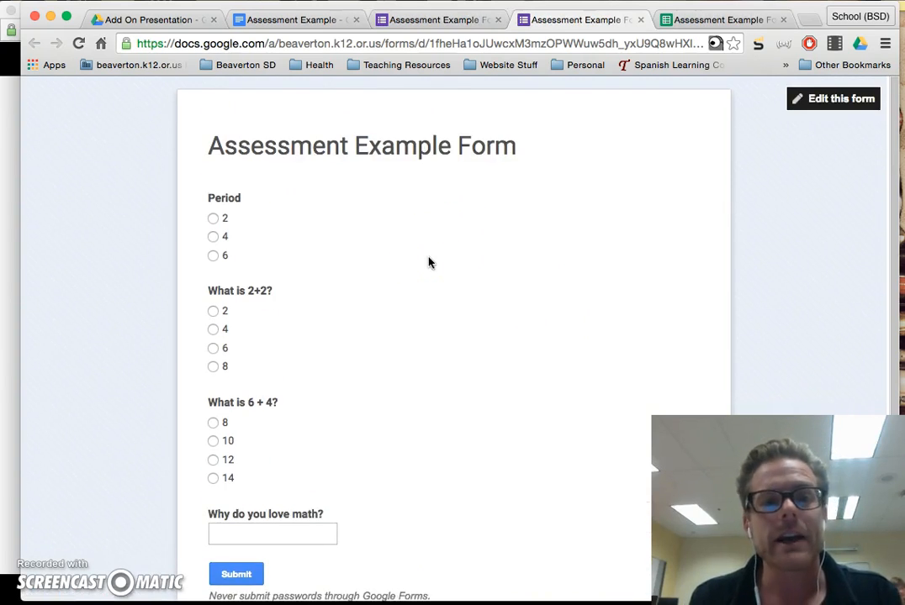
scroll(428, 262, "down", 1)
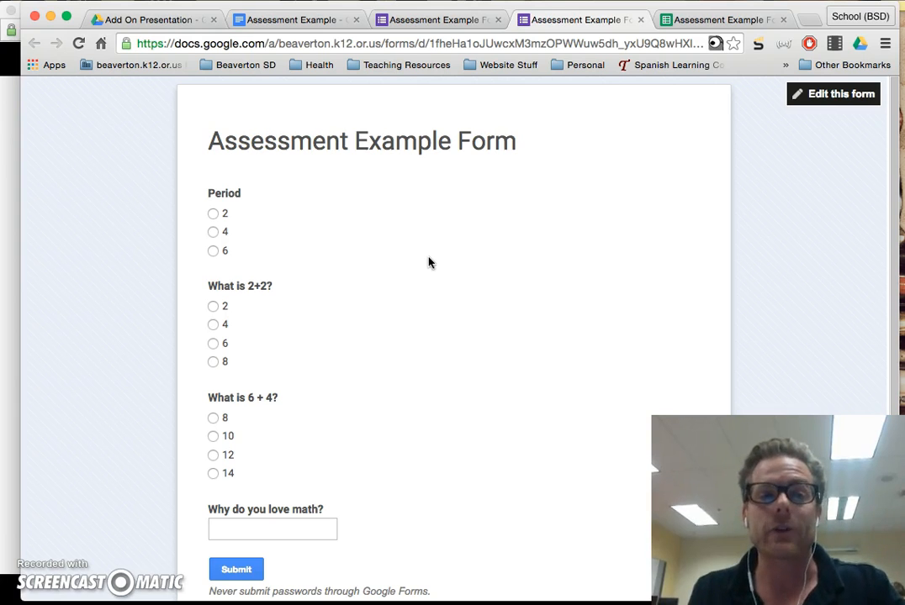
left_click(213, 214)
left_click(215, 333)
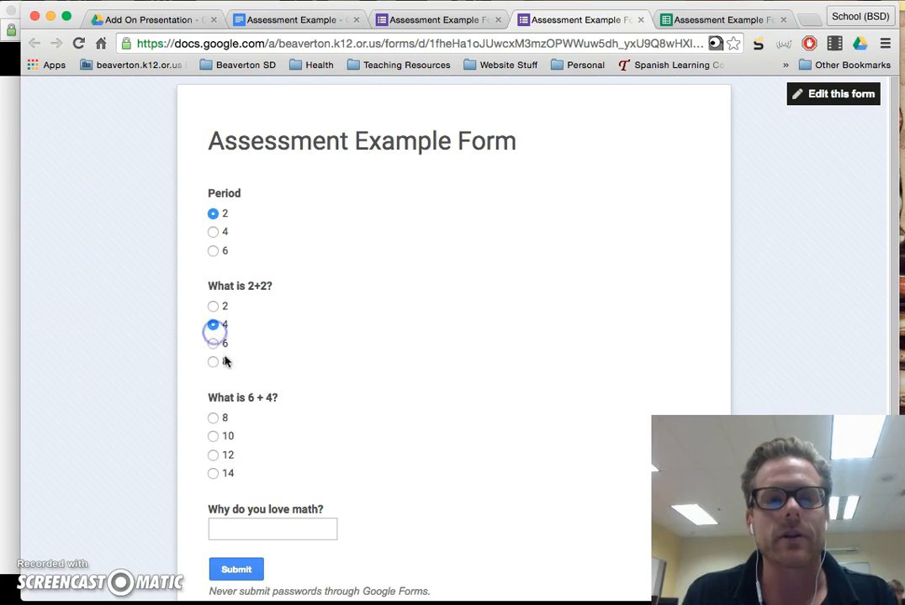
left_click(214, 436)
left_click(249, 534)
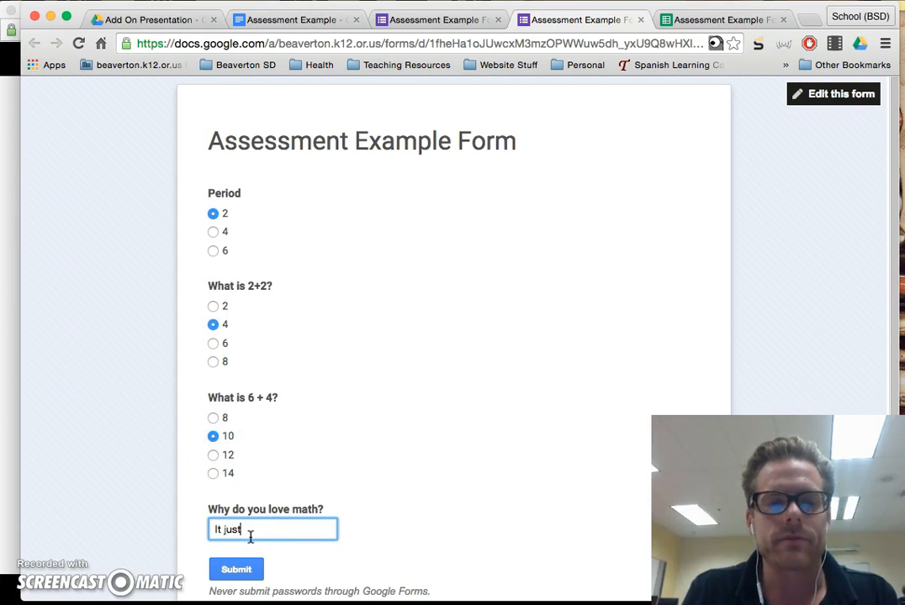
left_click(237, 570)
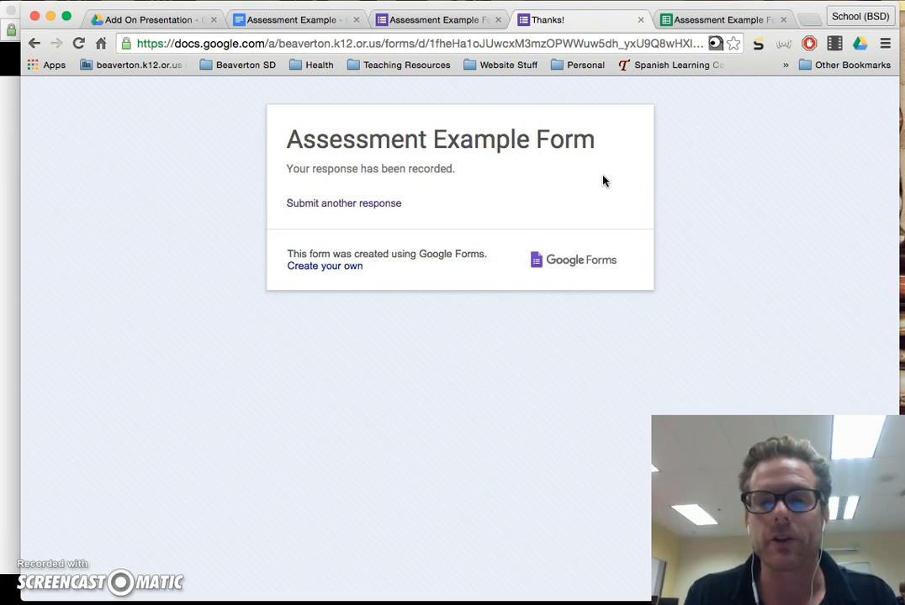
Step: Return to the editor of the already open Assessment Example Form and view its form settings
left_click(275, 19)
left_click(425, 20)
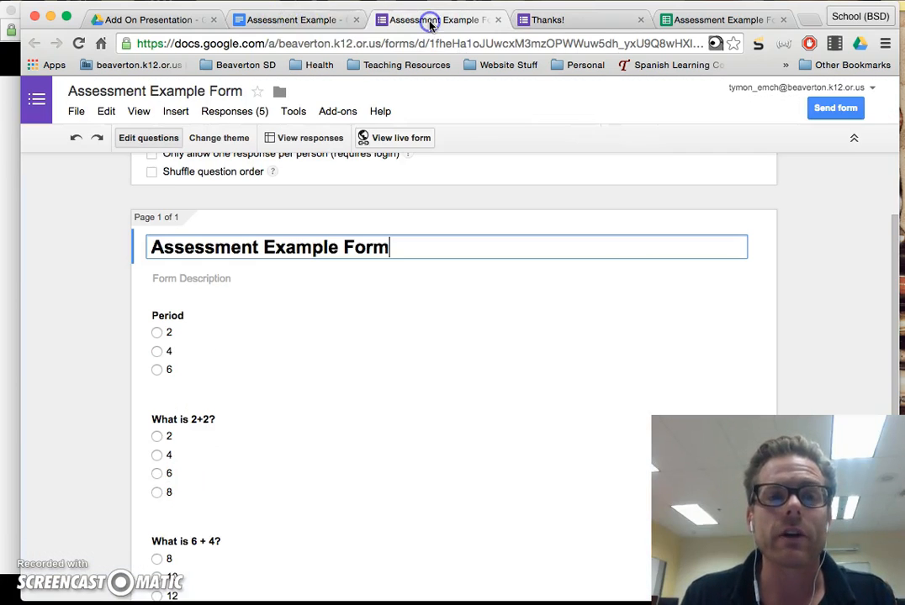
scroll(468, 341, "up", 4)
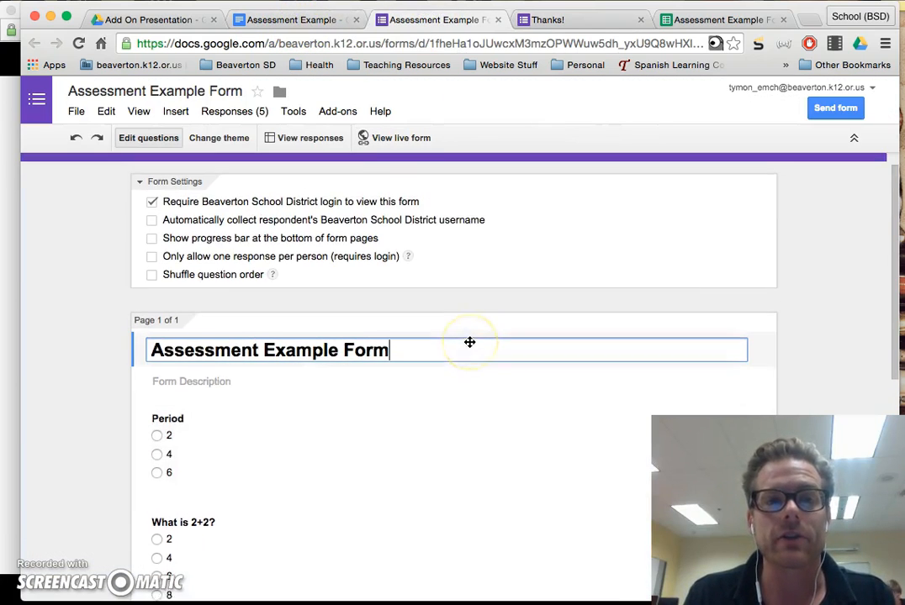
Step: Find the newly created Assessment Example Form in My Drive, open it for a look and close it again
left_click(128, 25)
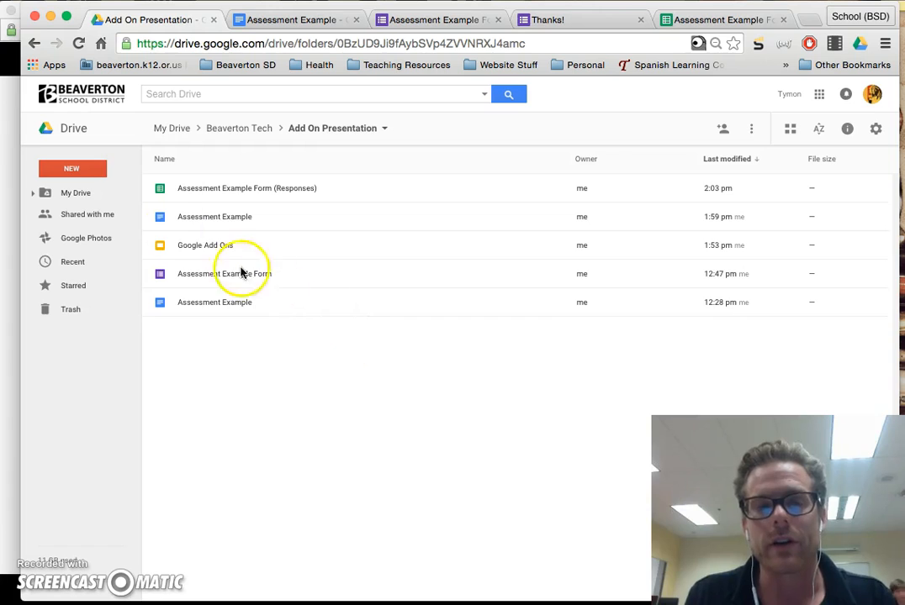
left_click(95, 194)
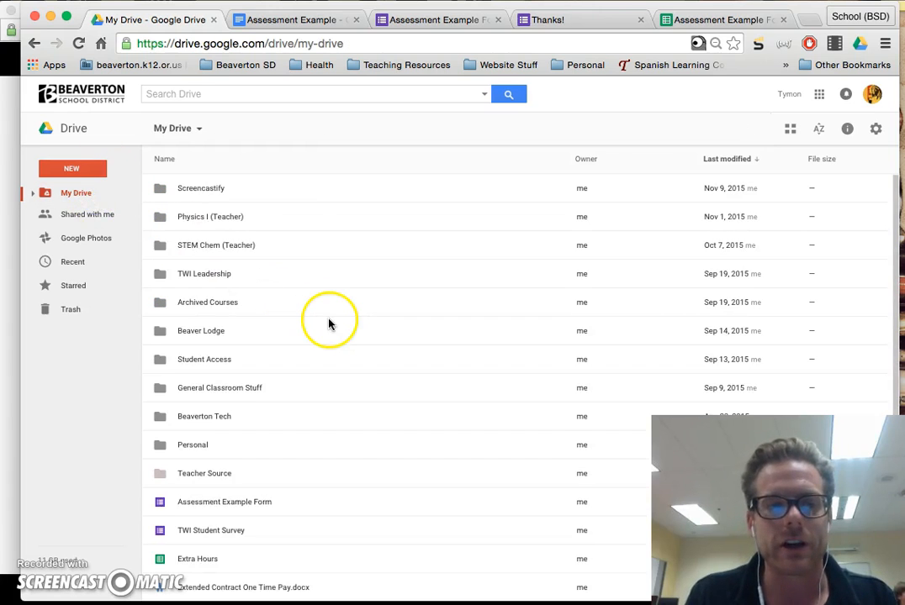
scroll(329, 321, "down", 2)
left_click(252, 446)
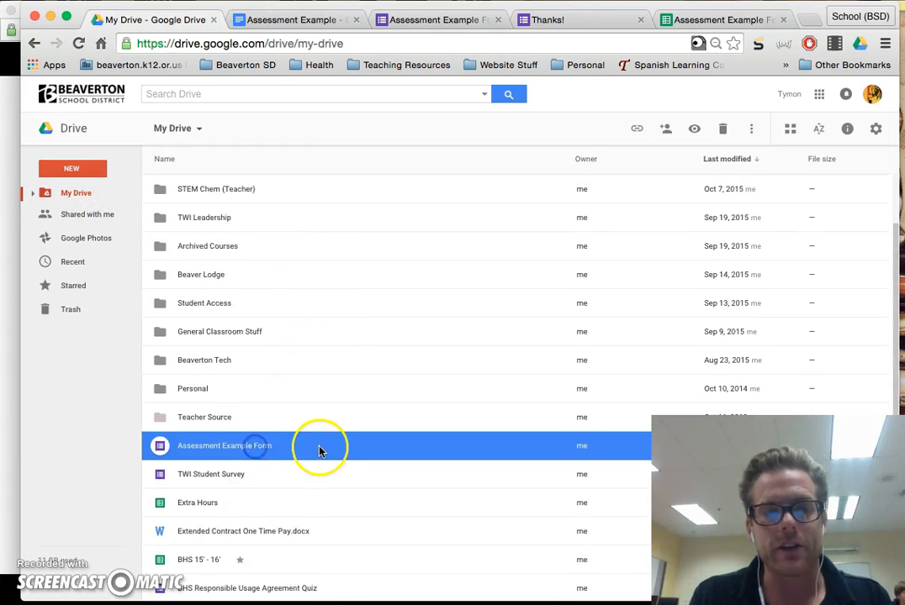
scroll(337, 519, "down", 1)
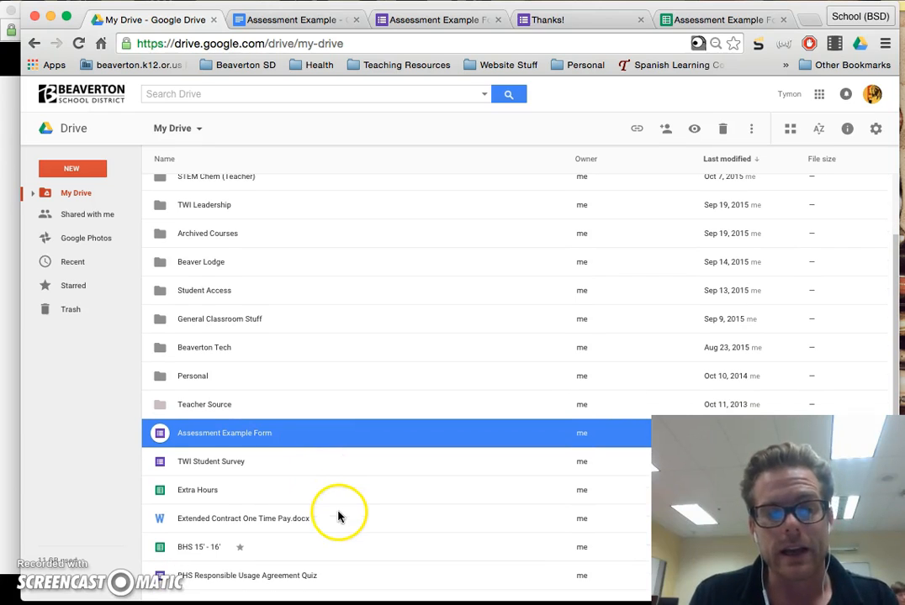
double_click(251, 434)
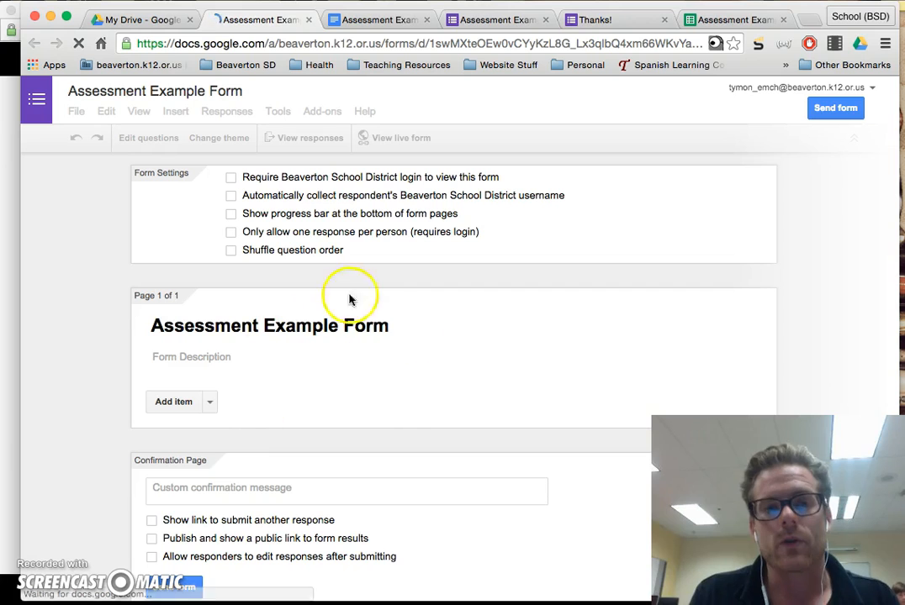
left_click(119, 21)
Step: Open the response spreadsheet from the Assessment Example Form editor and select the newest submission's "What is 2+2?" answer
left_click(405, 19)
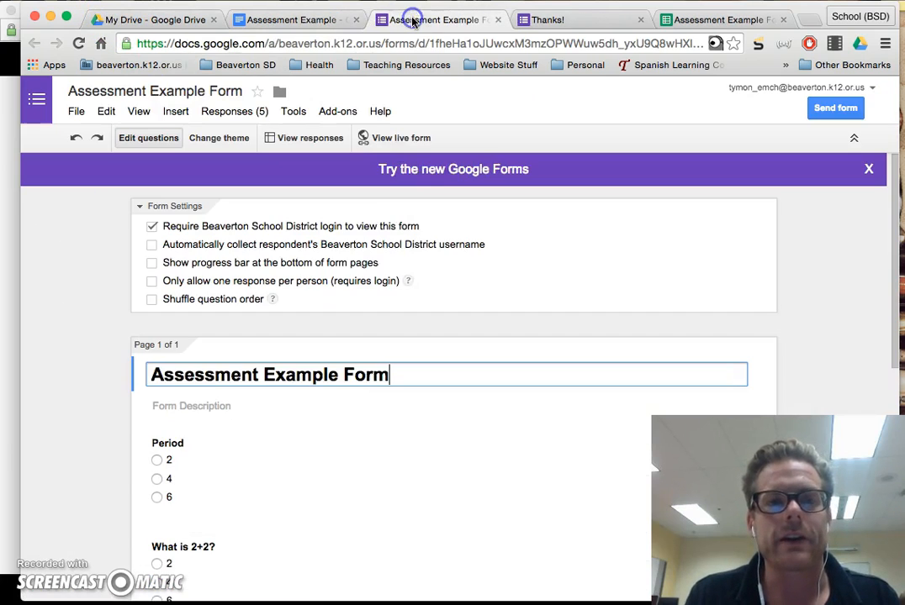
left_click(327, 146)
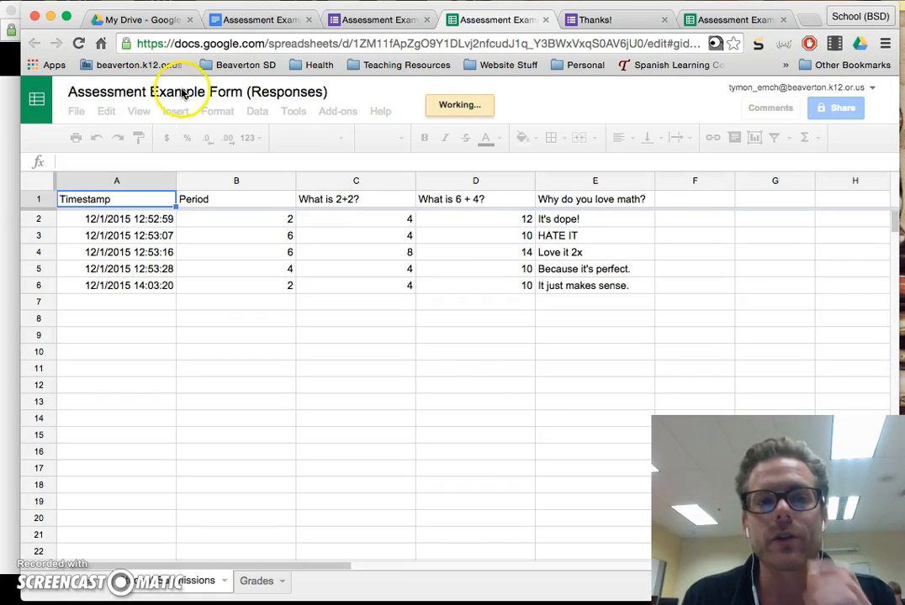
left_click(405, 284)
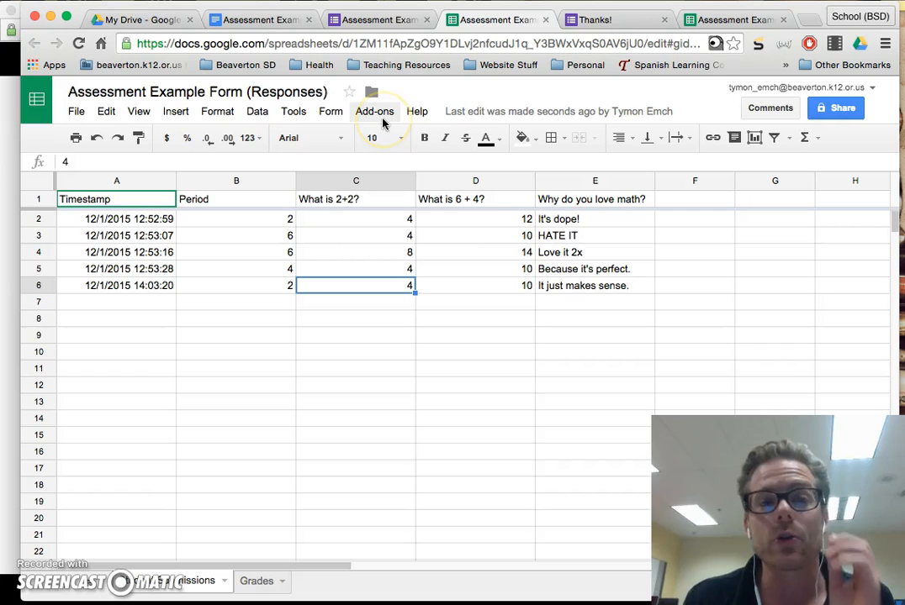
Step: Start regrading the assignment with the Flubaroo add-on and agree to replace the existing grades
left_click(380, 117)
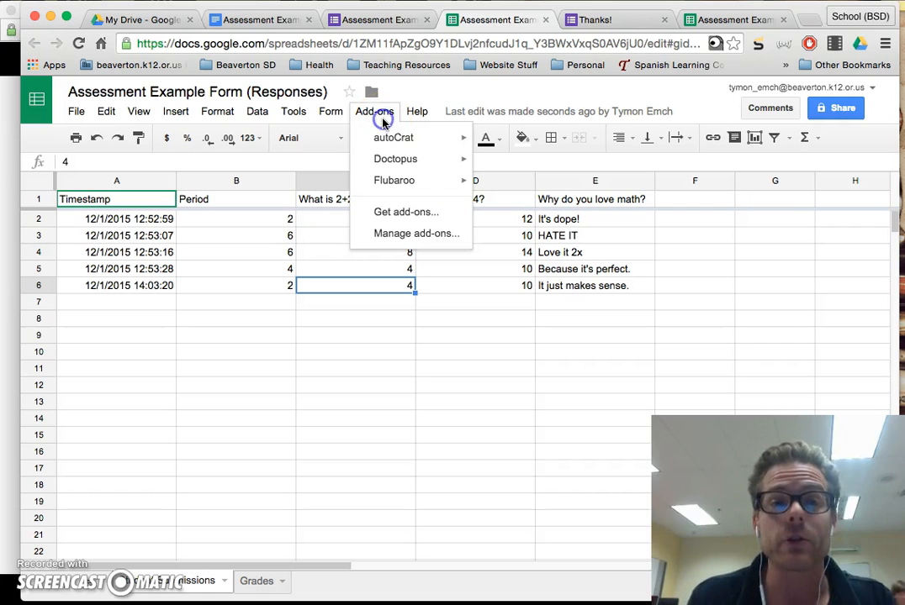
mouse_move(395, 180)
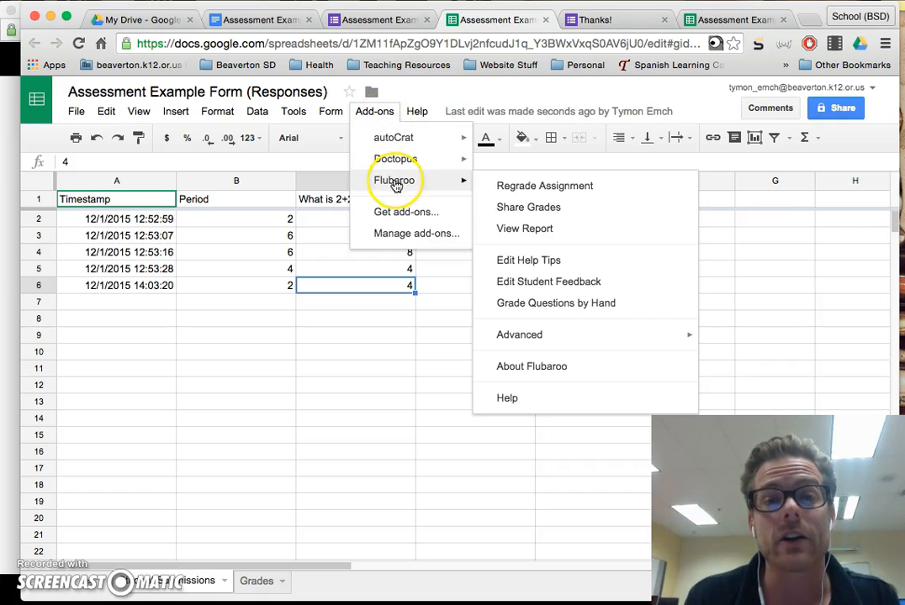
left_click(550, 190)
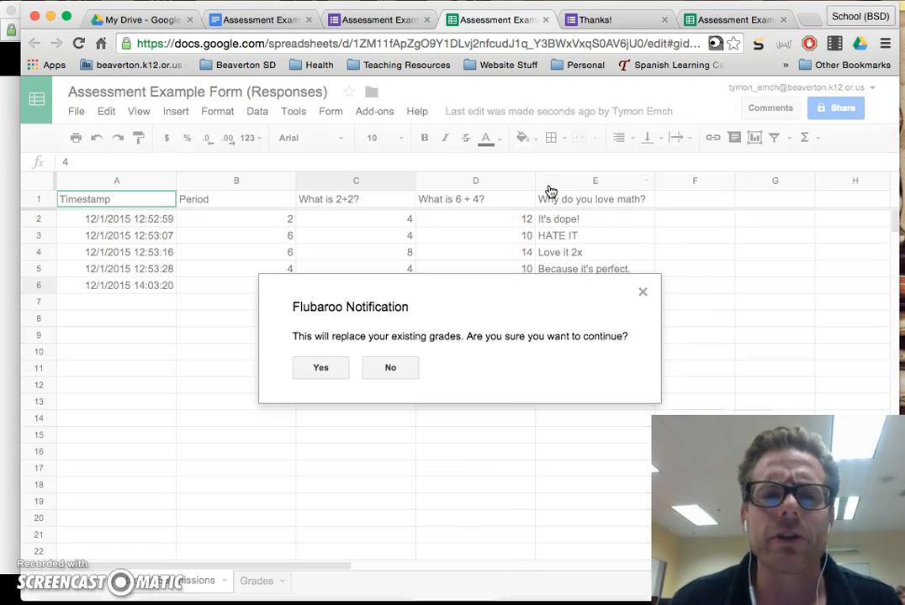
left_click(320, 367)
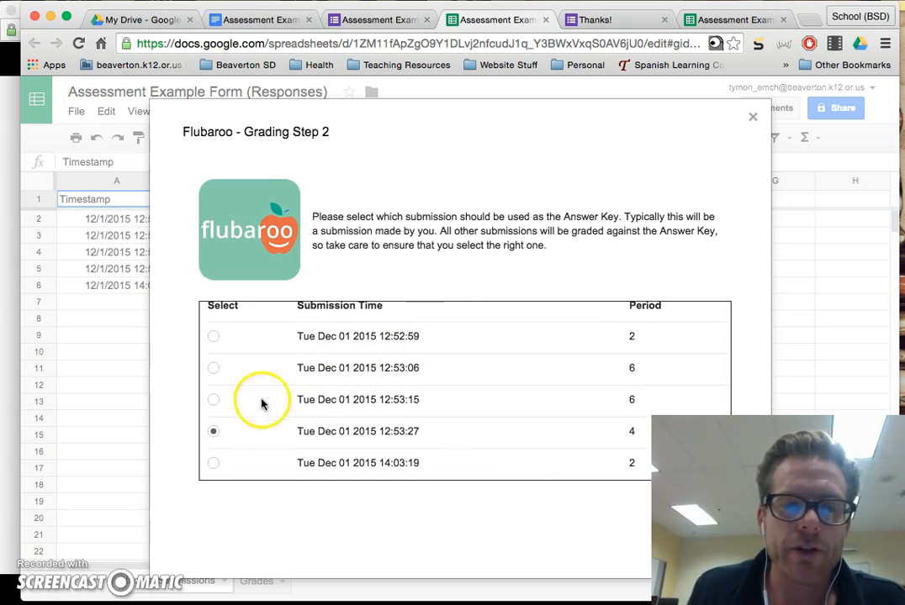
Step: Grade against the Tue Dec 01 2015 14:03:19 submission as the answer key and close the completion message
left_click(214, 463)
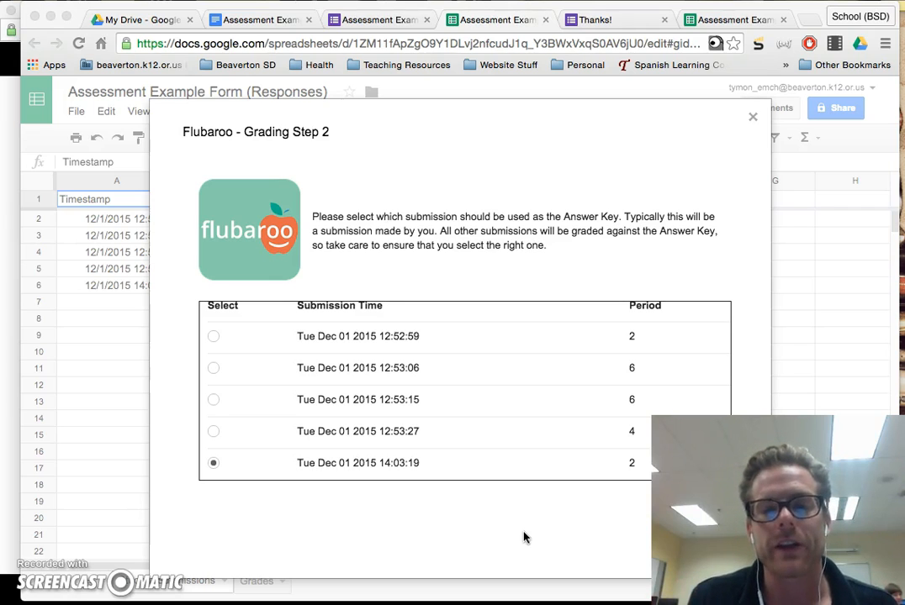
left_click_drag(790, 8, 904, 9)
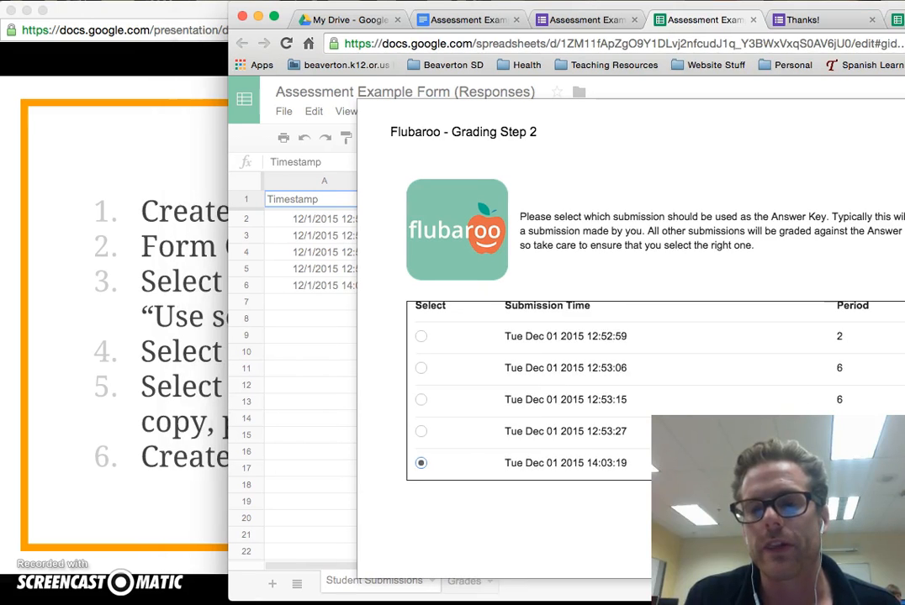
left_click_drag(903, 6, 761, 12)
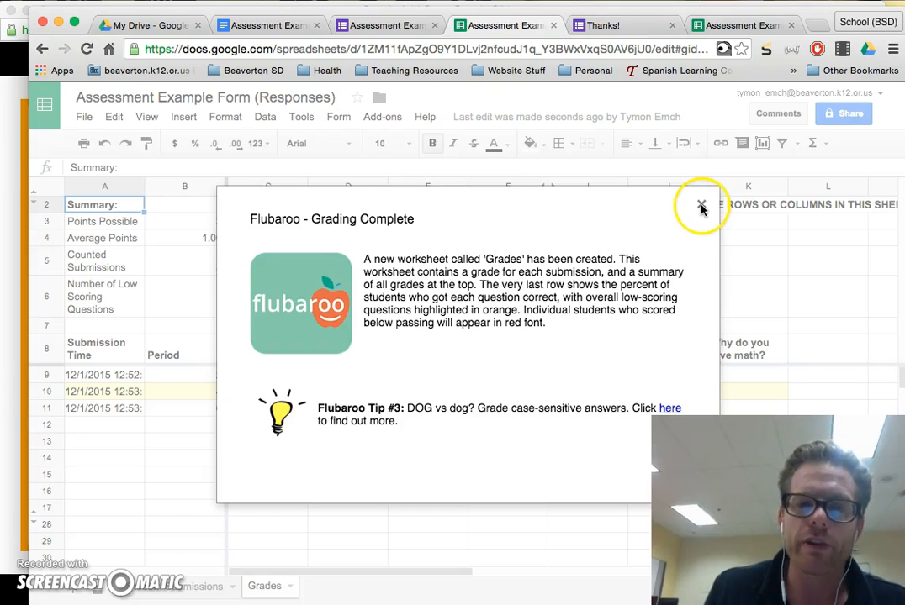
left_click(701, 208)
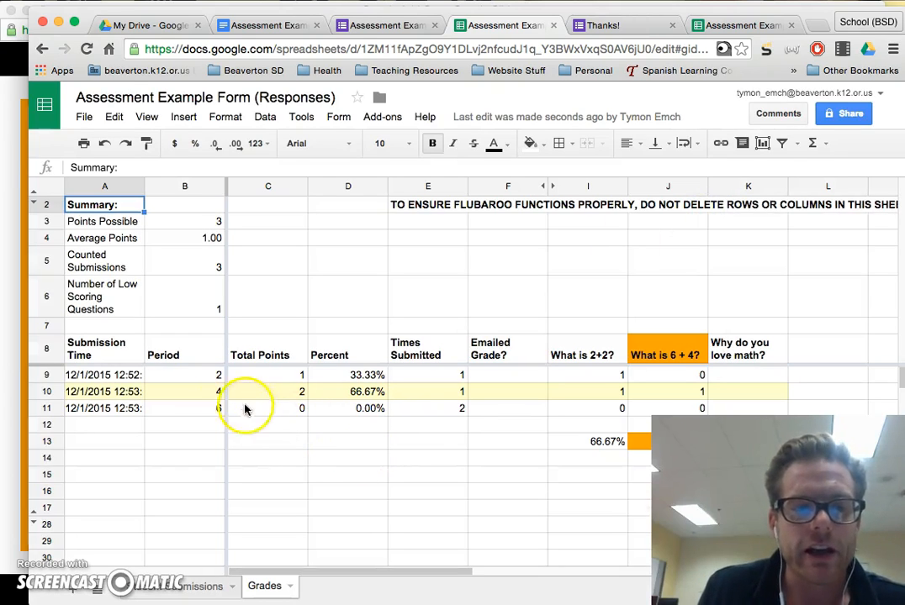
Step: Inspect the Grades sheet: the first student's percent and per-question scores, and the class percent for "What is 2+2?"
left_click(353, 375)
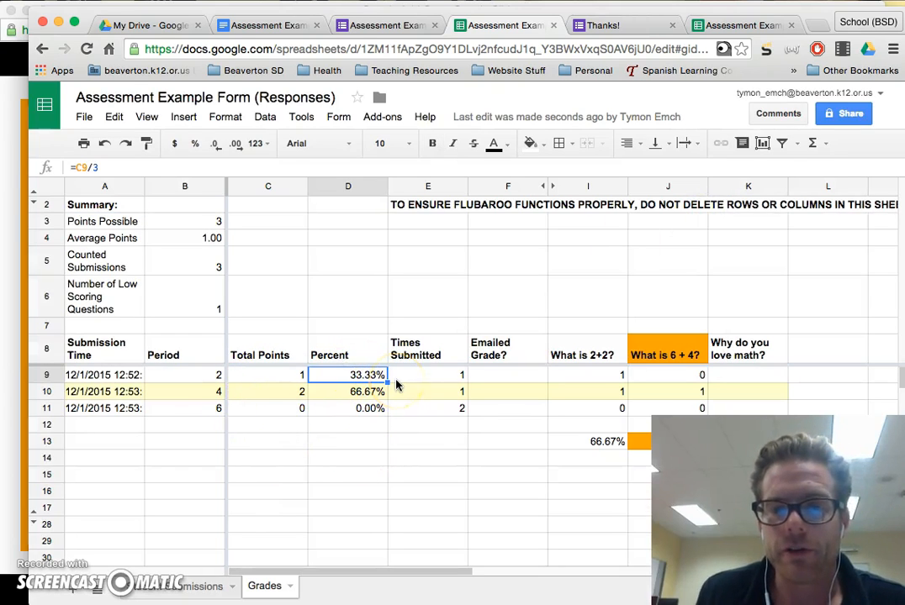
key("Right")
key("Right")
key("Right")
key("Right")
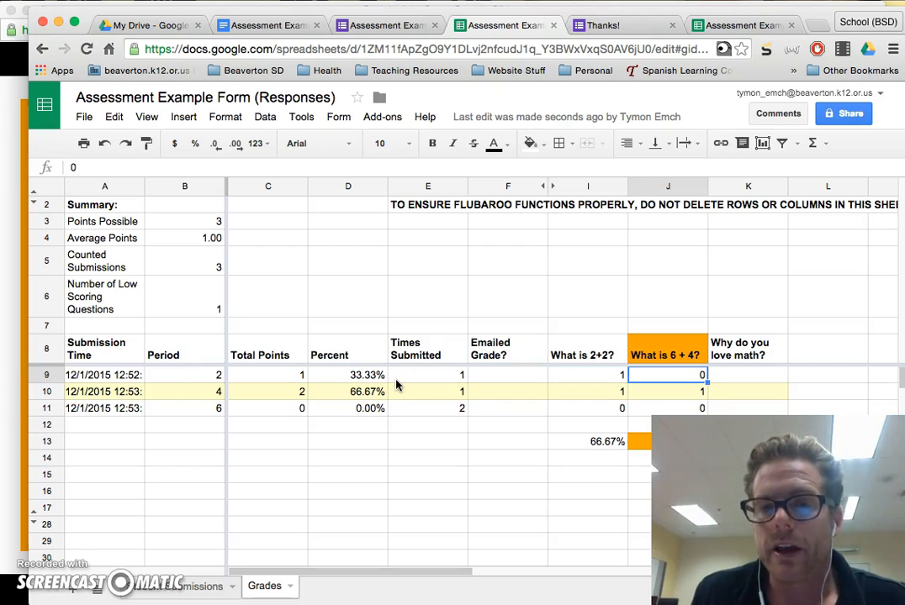
left_click(607, 445)
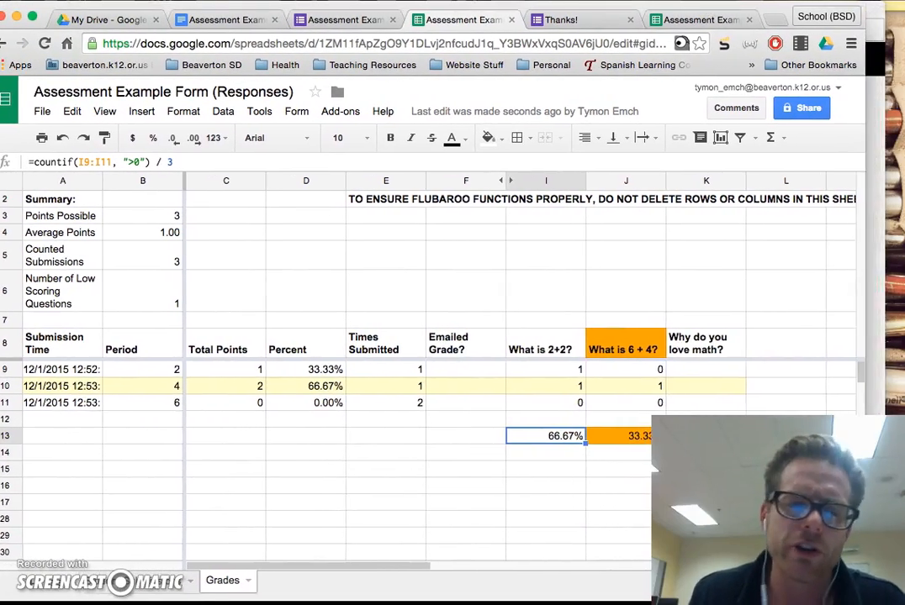
Step: Start grading questions by hand with the Flubaroo add-on
left_click(396, 111)
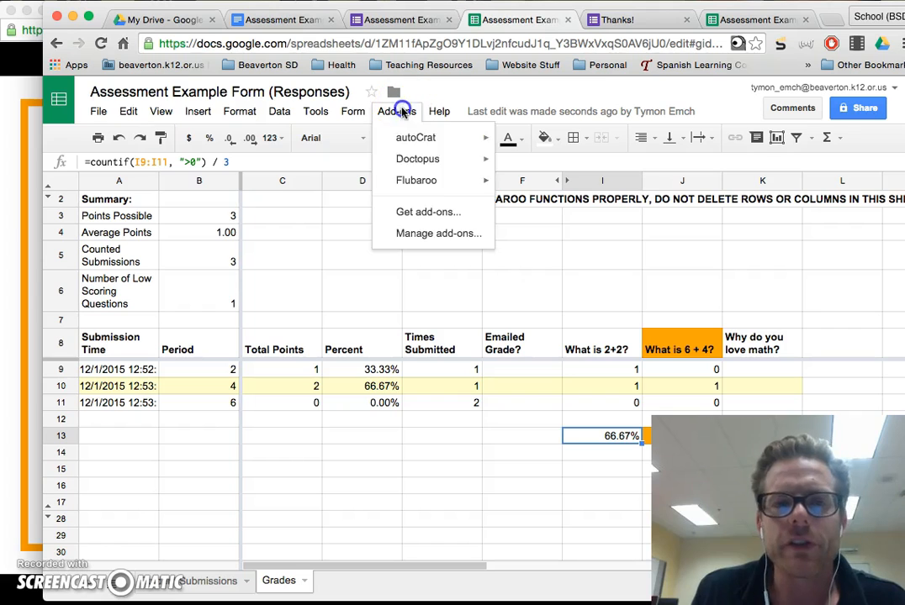
mouse_move(443, 186)
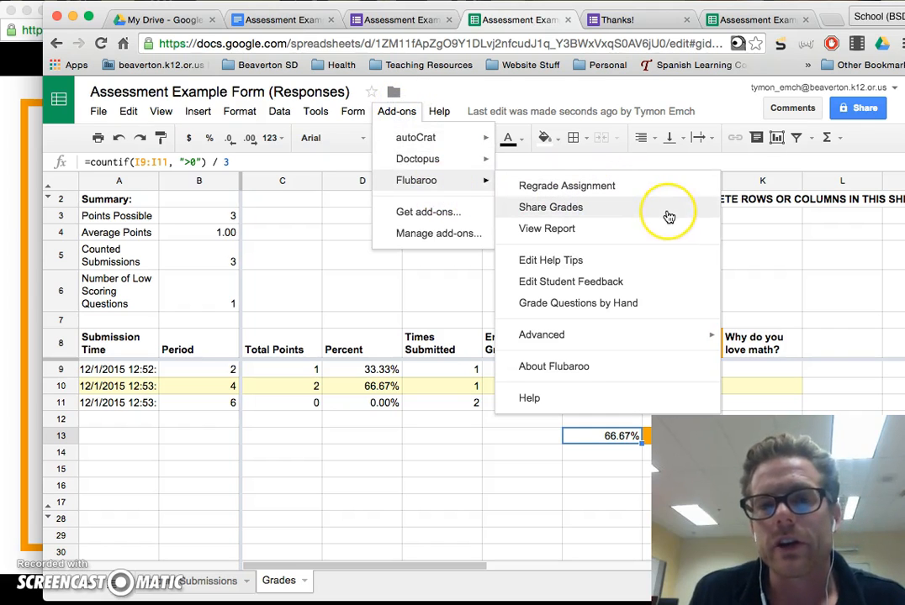
left_click(673, 313)
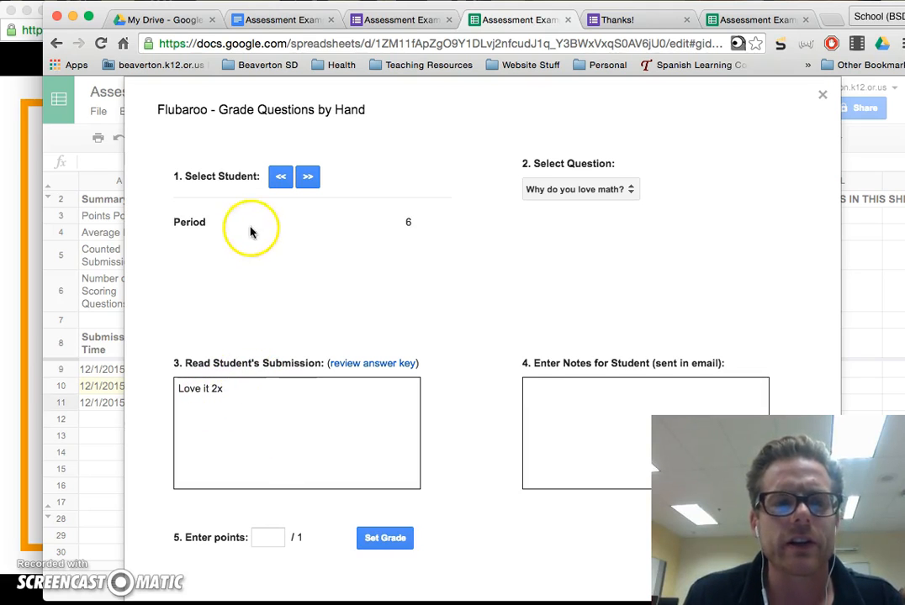
Step: Give the period 6 student 0 points for "Why do you love math?" and try to advance to another student
left_click(271, 538)
type("0")
left_click(375, 541)
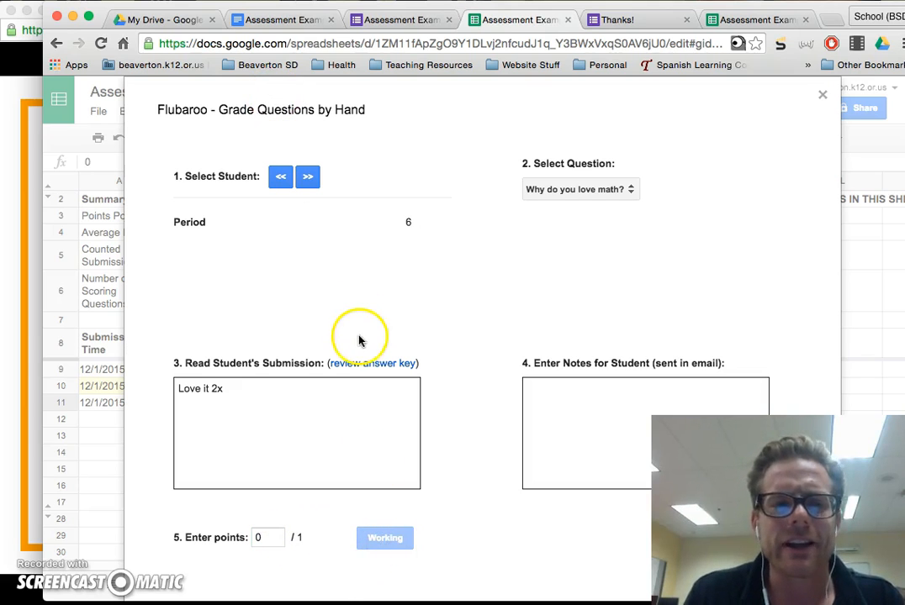
left_click(304, 196)
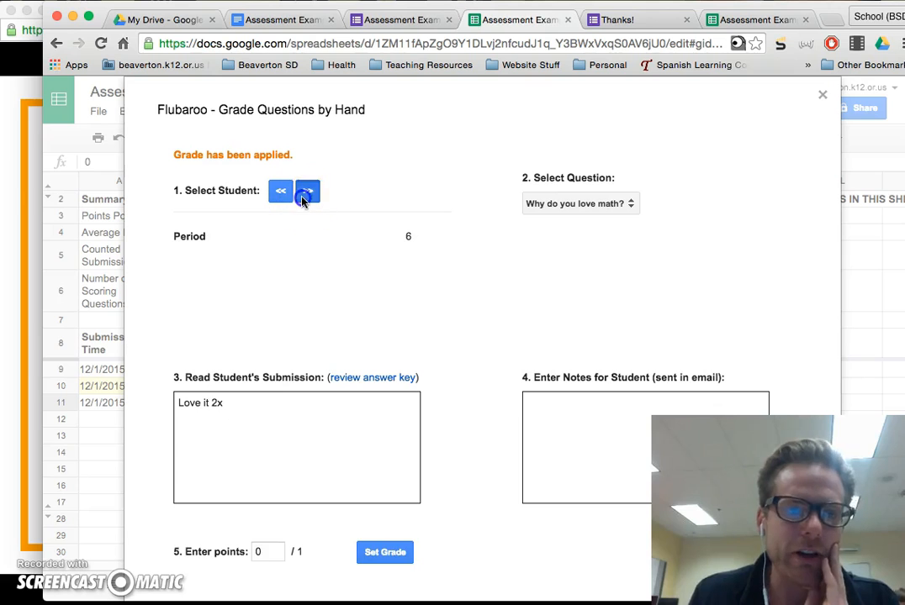
Step: Review the answer key, set the period 6 student's "Why do you love math?" grade to 1 point and close hand grading
left_click(403, 365)
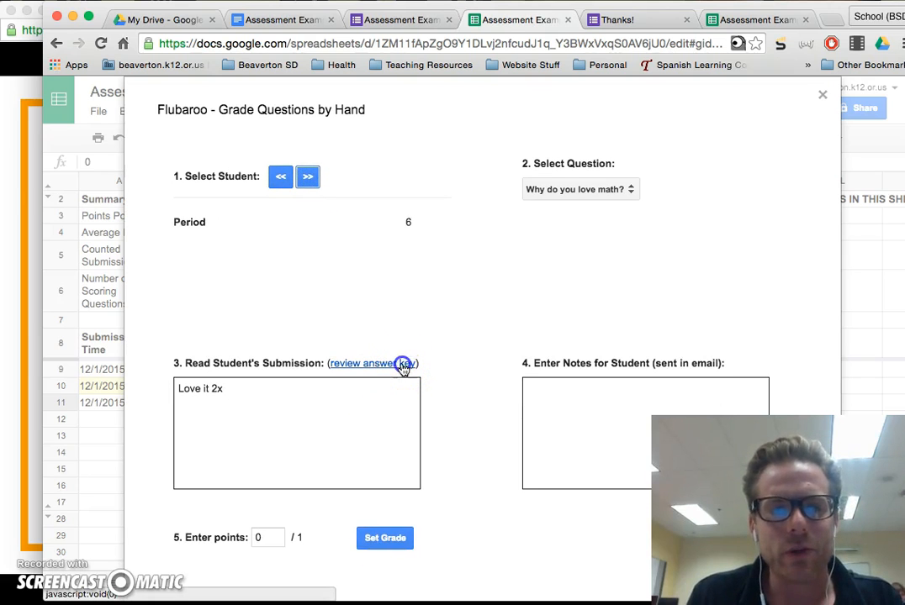
left_click(267, 539)
type("1")
left_click(384, 538)
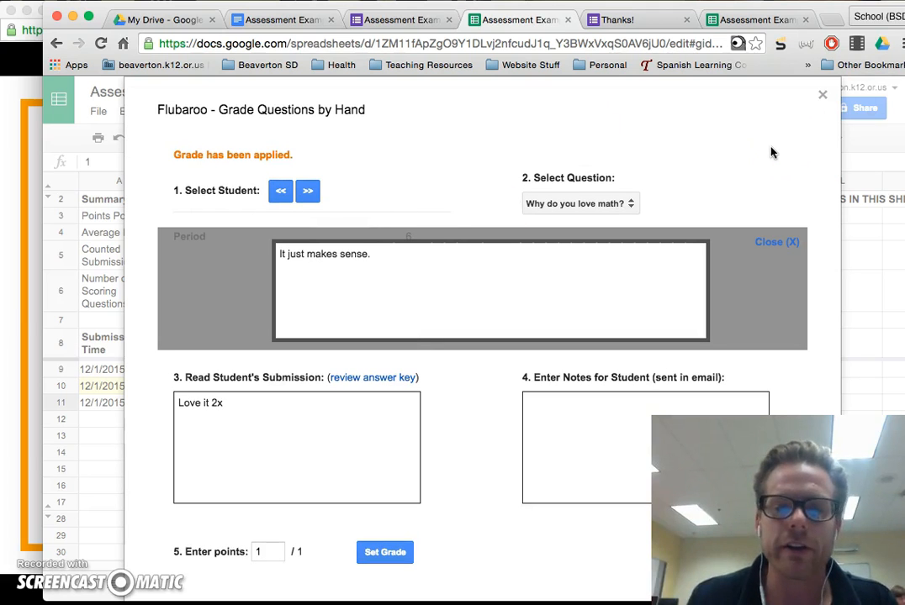
left_click(823, 96)
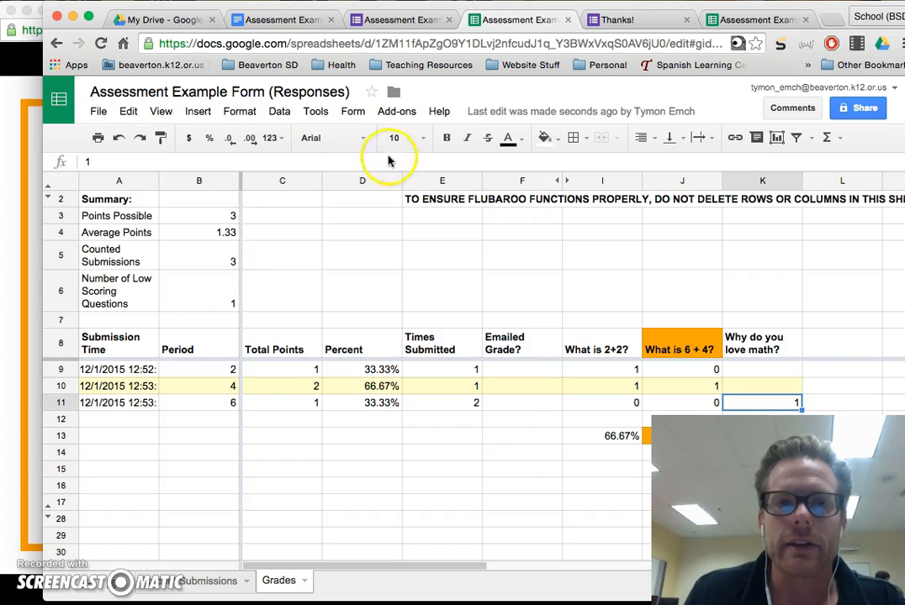
Step: View the Enable Autograde option among Flubaroo's advanced commands and switch to the Google Add Ons slide show
left_click(396, 112)
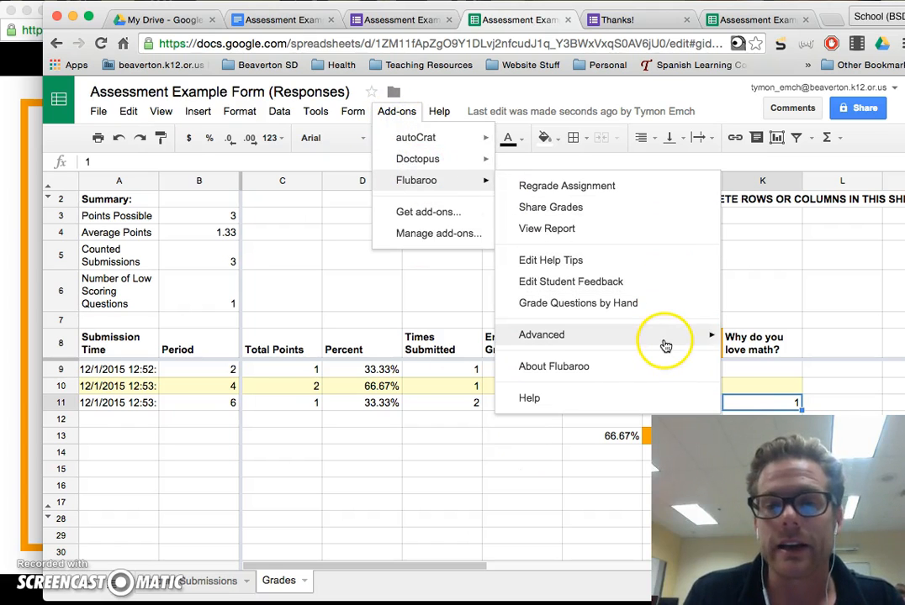
mouse_move(668, 338)
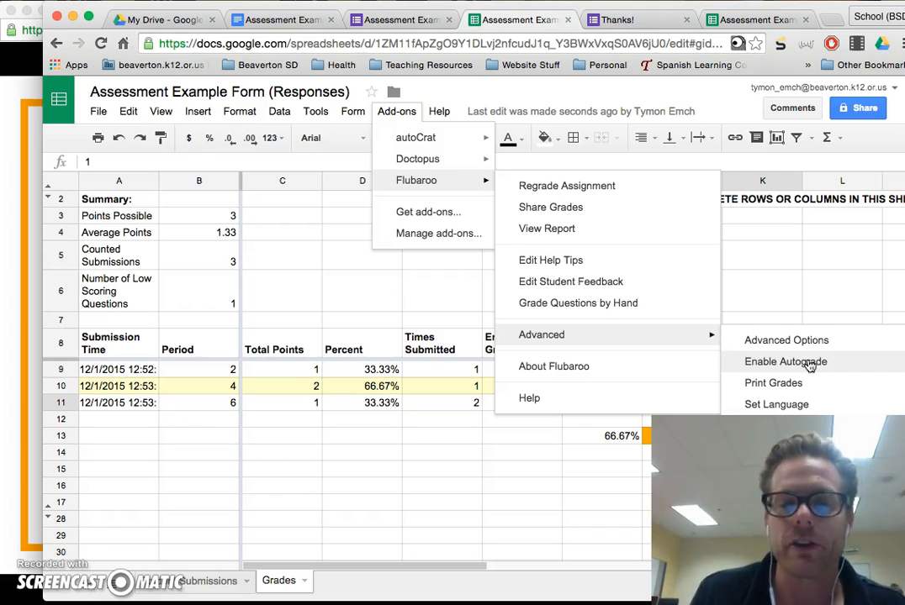
left_click(805, 362)
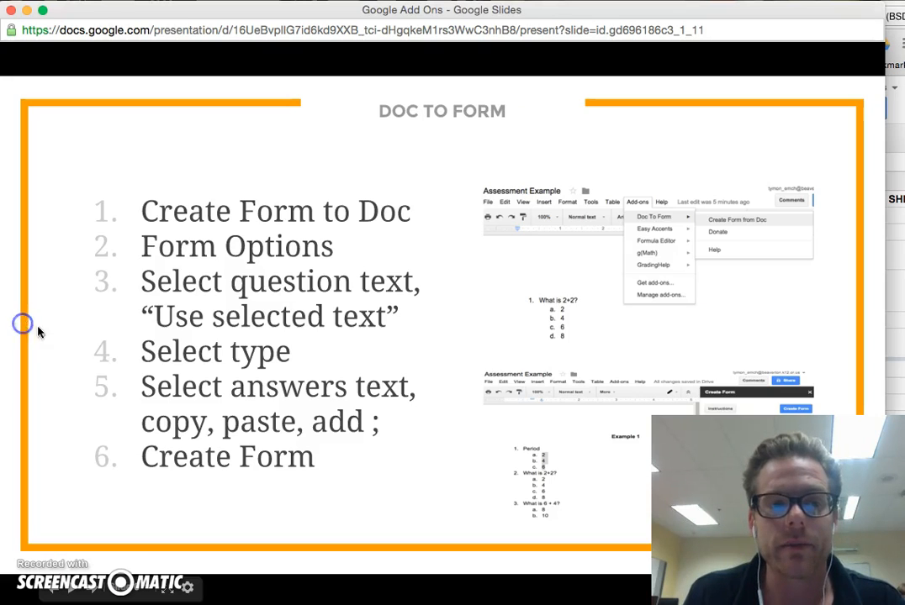
Step: Advance the slide show past the Your Form and Flubaroo slides to the Rubric-Based Grades slide
left_click(181, 347)
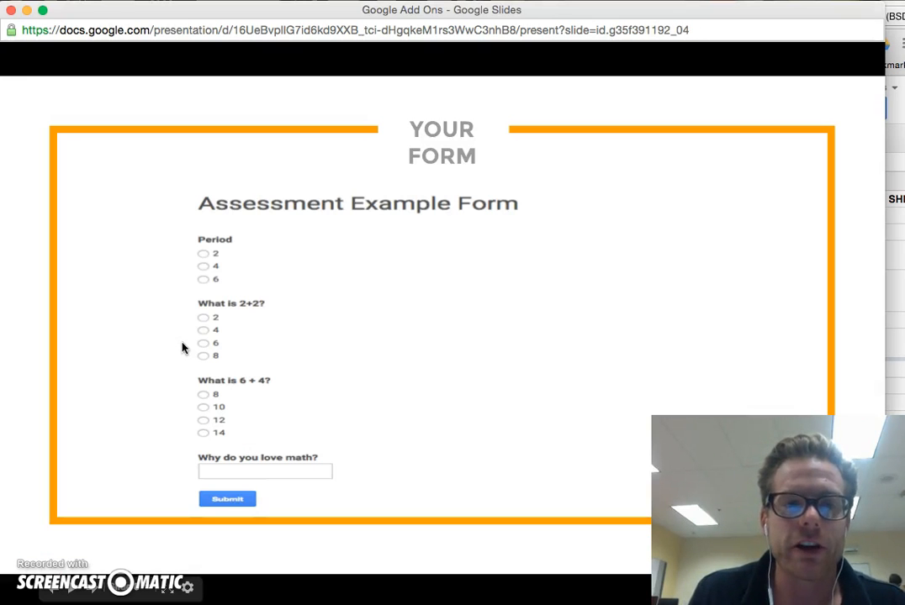
left_click(181, 347)
left_click(181, 347)
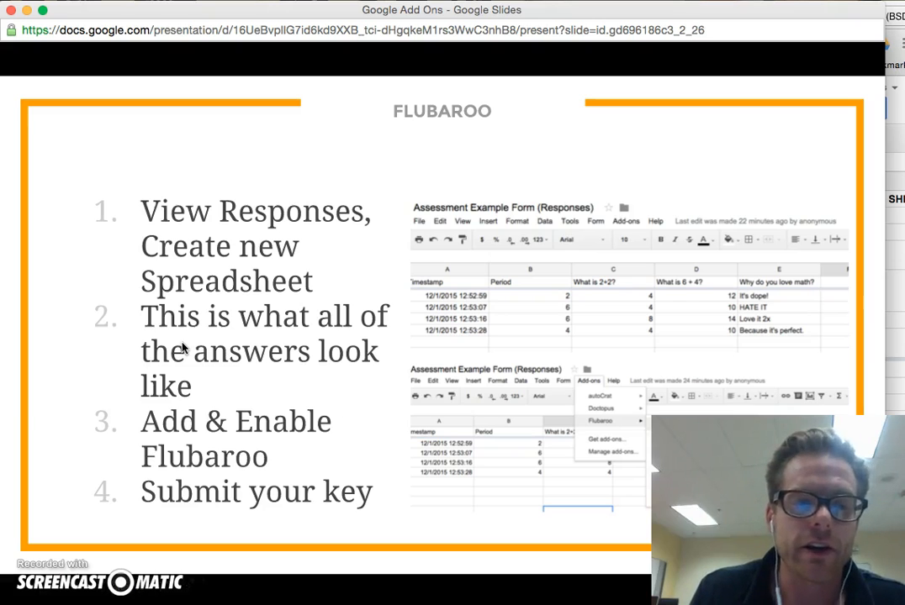
left_click(181, 348)
left_click(181, 347)
left_click(181, 347)
left_click(182, 347)
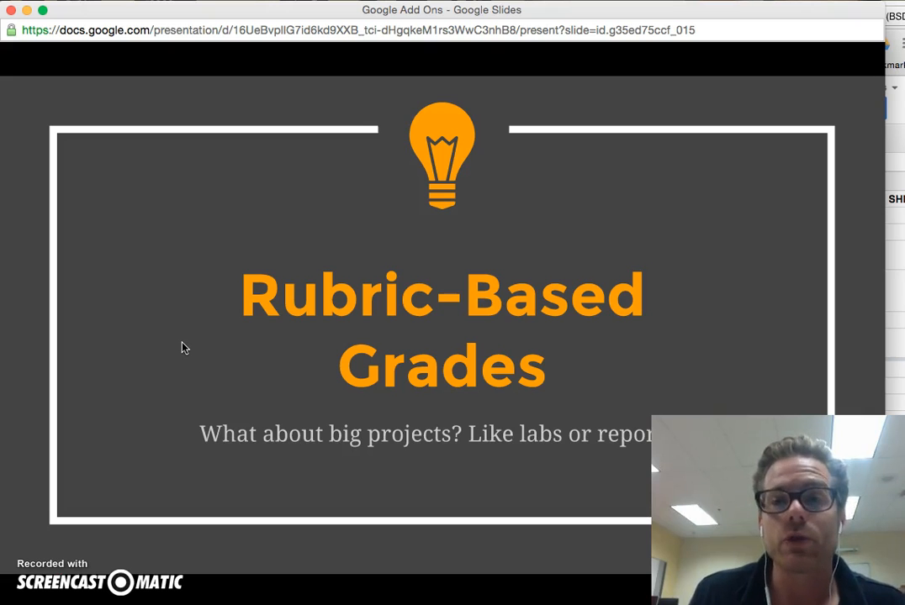
Step: Return to My Drive in the browser, search for "rubric" and open the 02 Biology Rubric spreadsheet
key("super+grave")
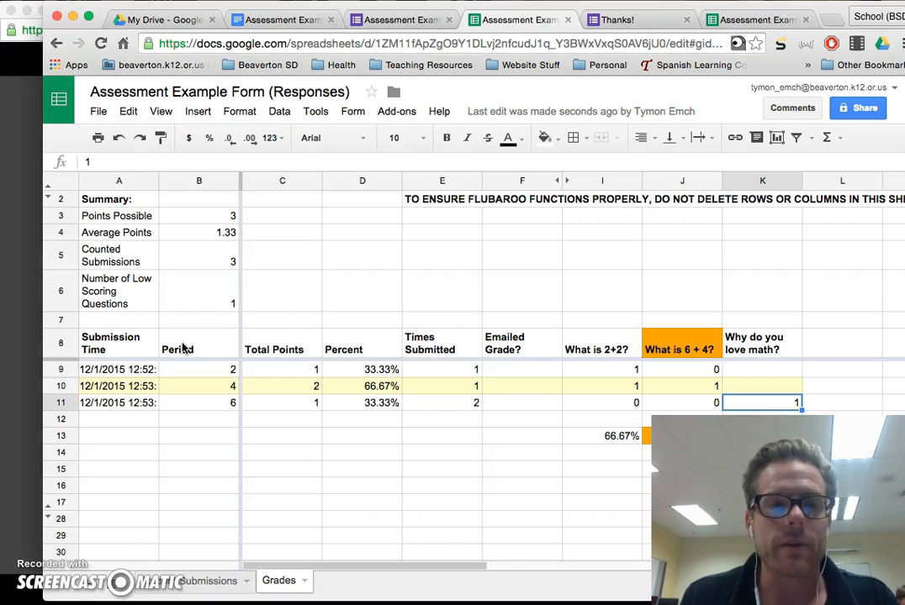
left_click(142, 26)
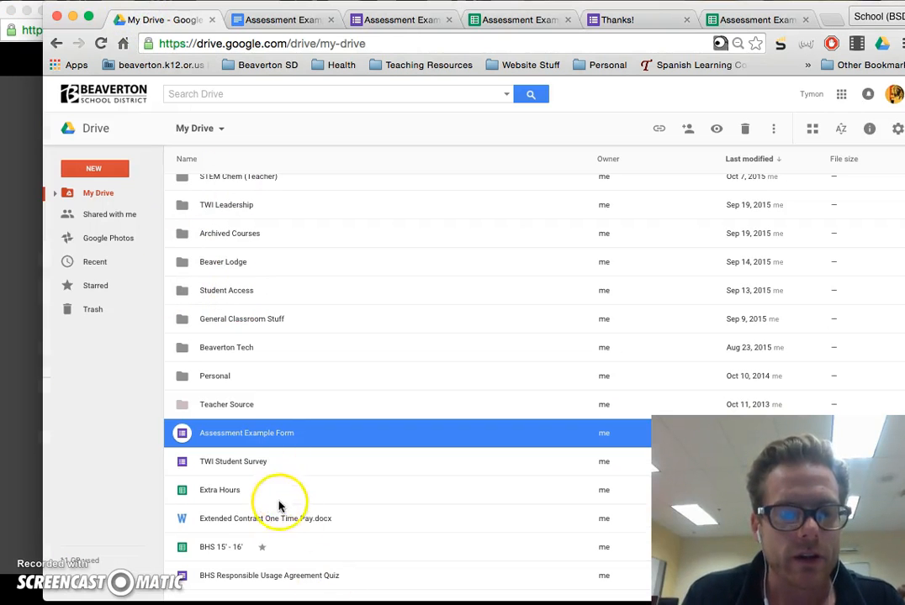
scroll(379, 551, "up", 1)
scroll(379, 555, "down", 1)
left_click(248, 94)
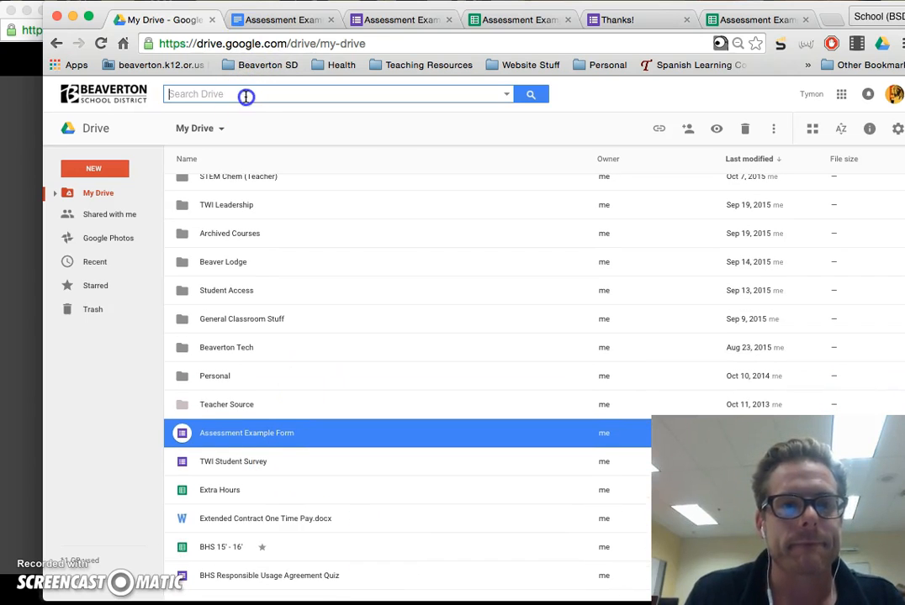
type("rubric")
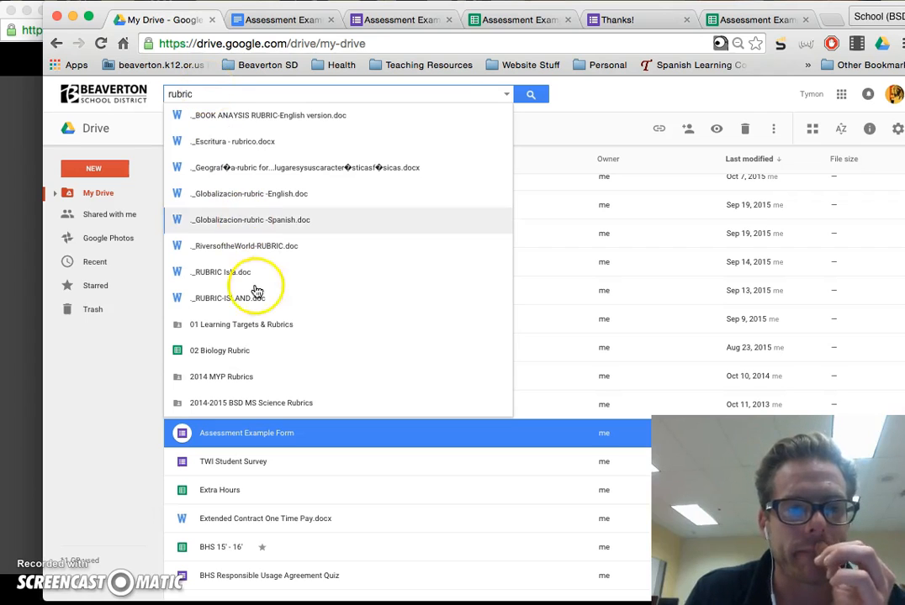
left_click(213, 357)
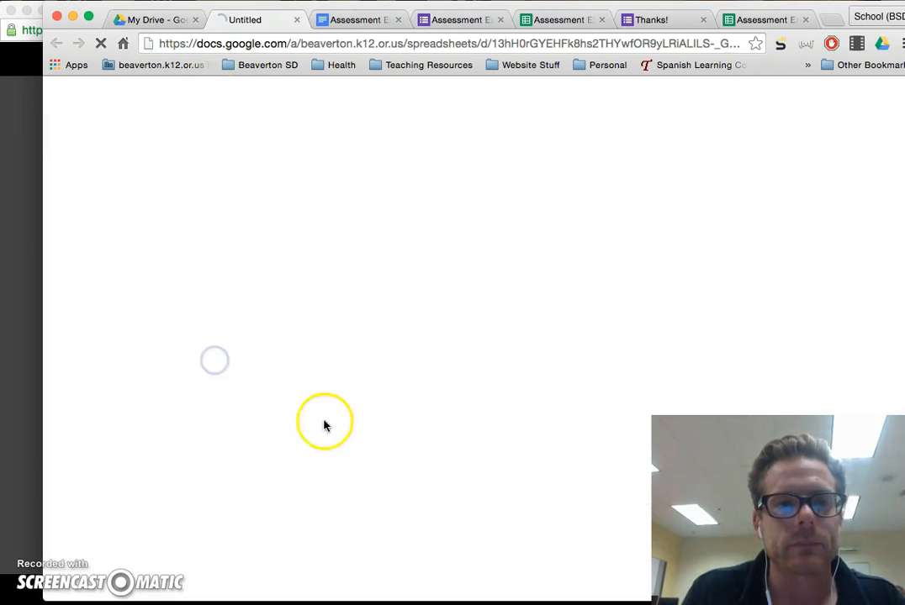